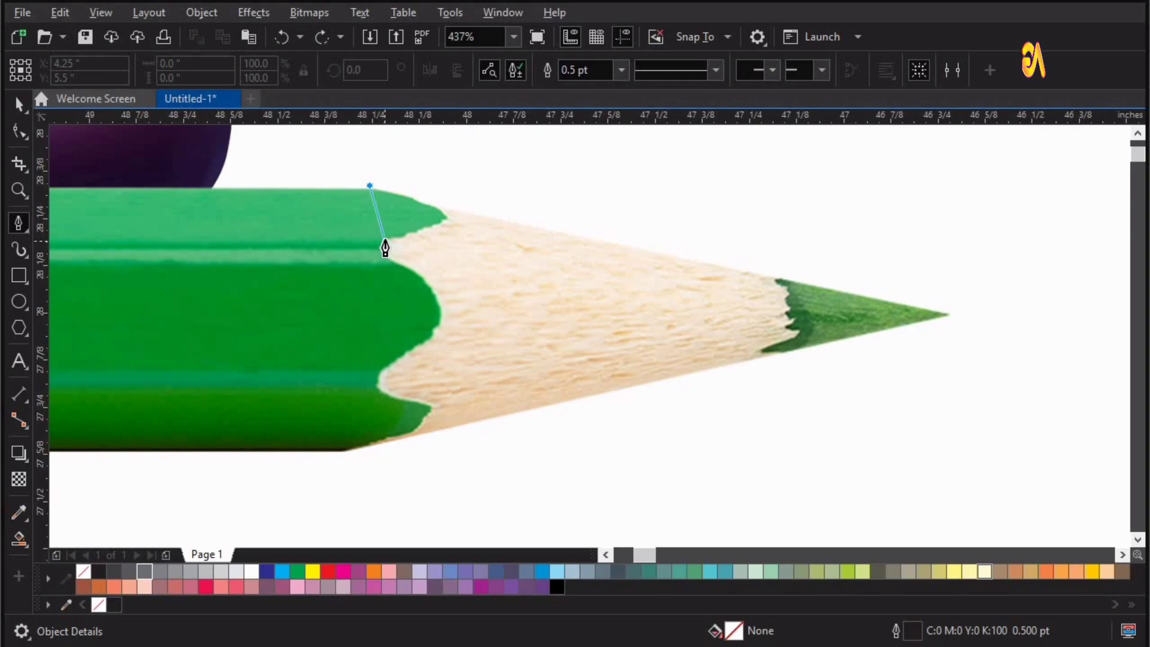
Trace a path with the Pen tool along the pencil's scalloped paint edge, from its upper corner down to the lower corner.
double_click(384, 240)
click(383, 258)
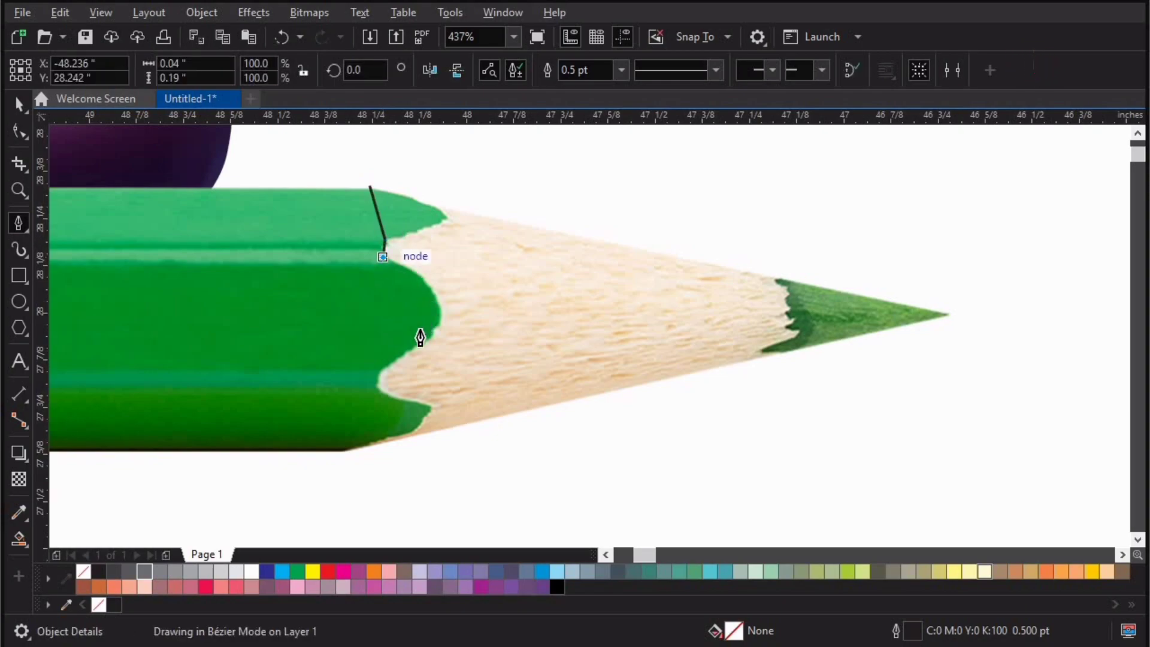
click(379, 370)
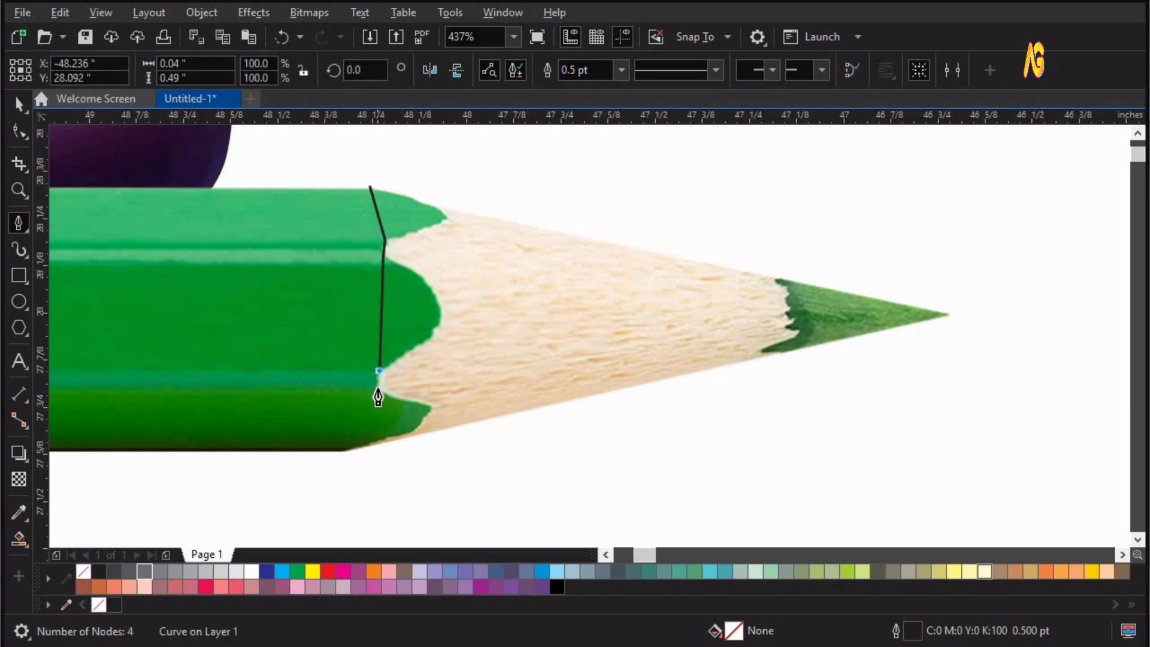
click(378, 392)
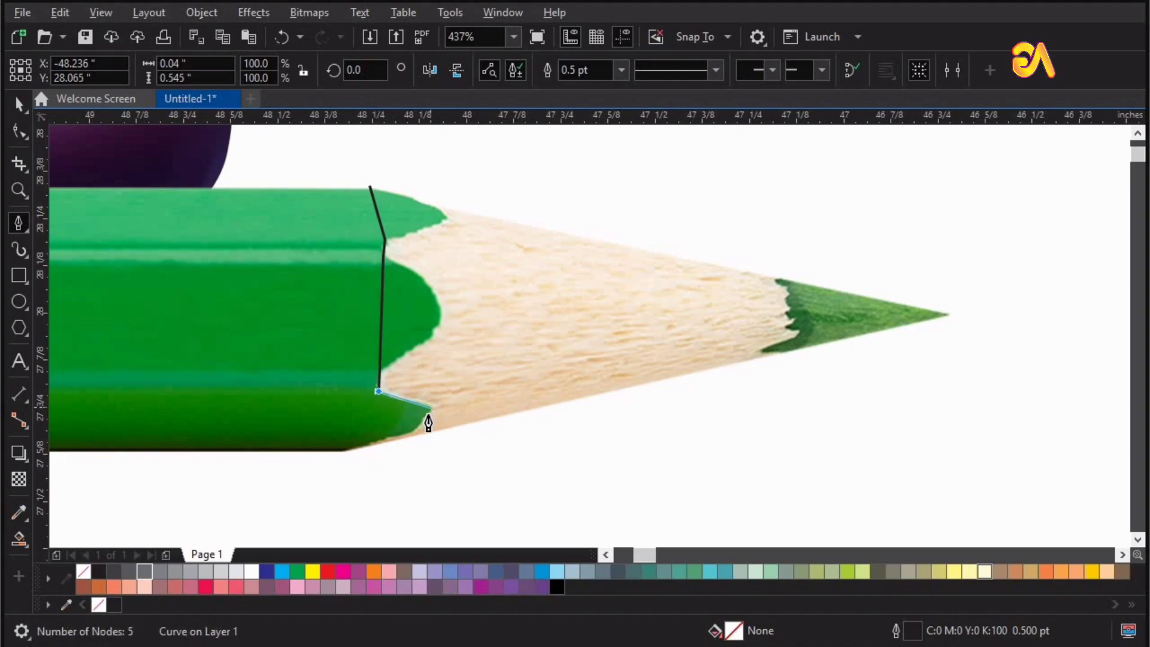
click(424, 414)
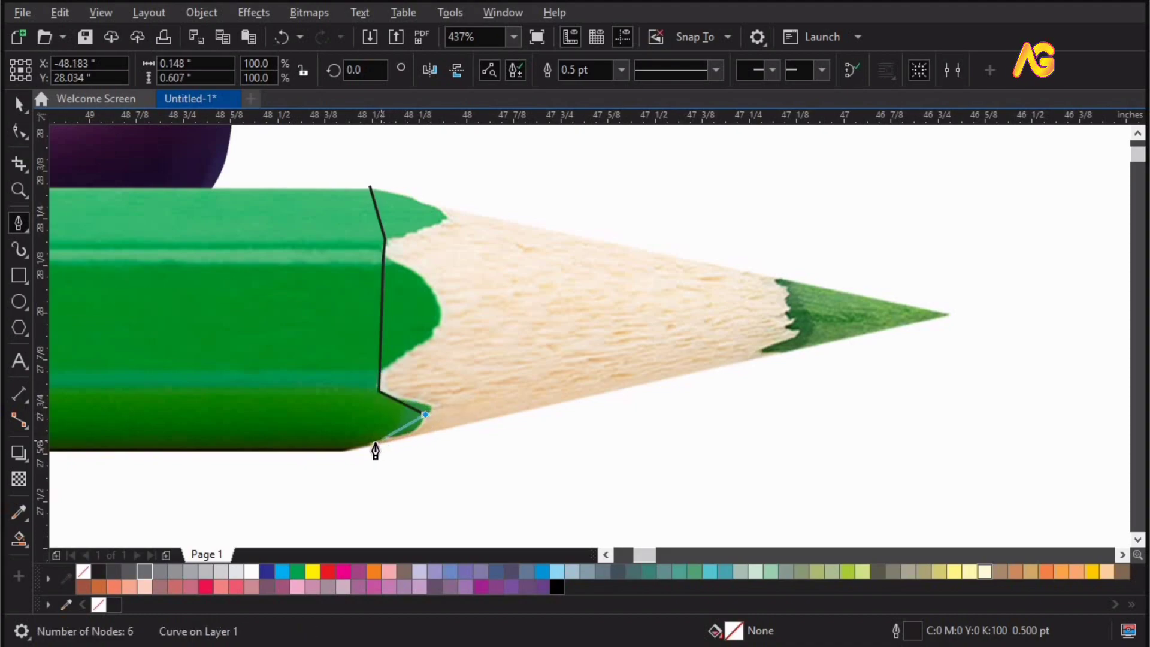
click(375, 443)
click(346, 451)
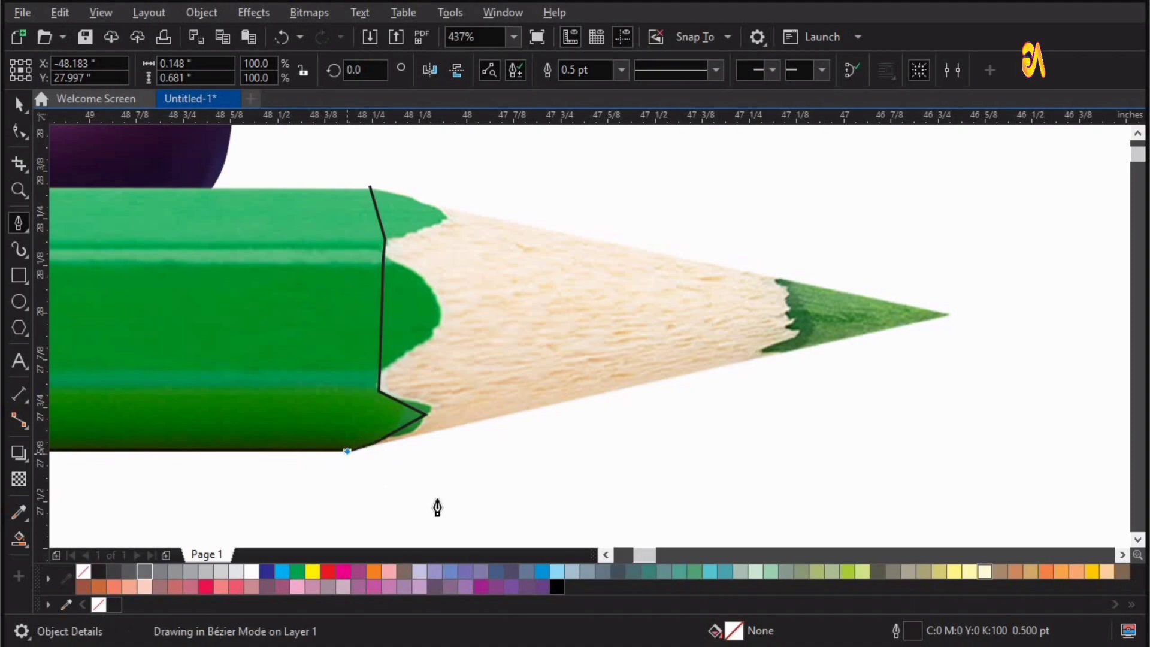
Continue the path loosely around the wooden tip and close it at the upper start point.
click(438, 499)
click(1078, 480)
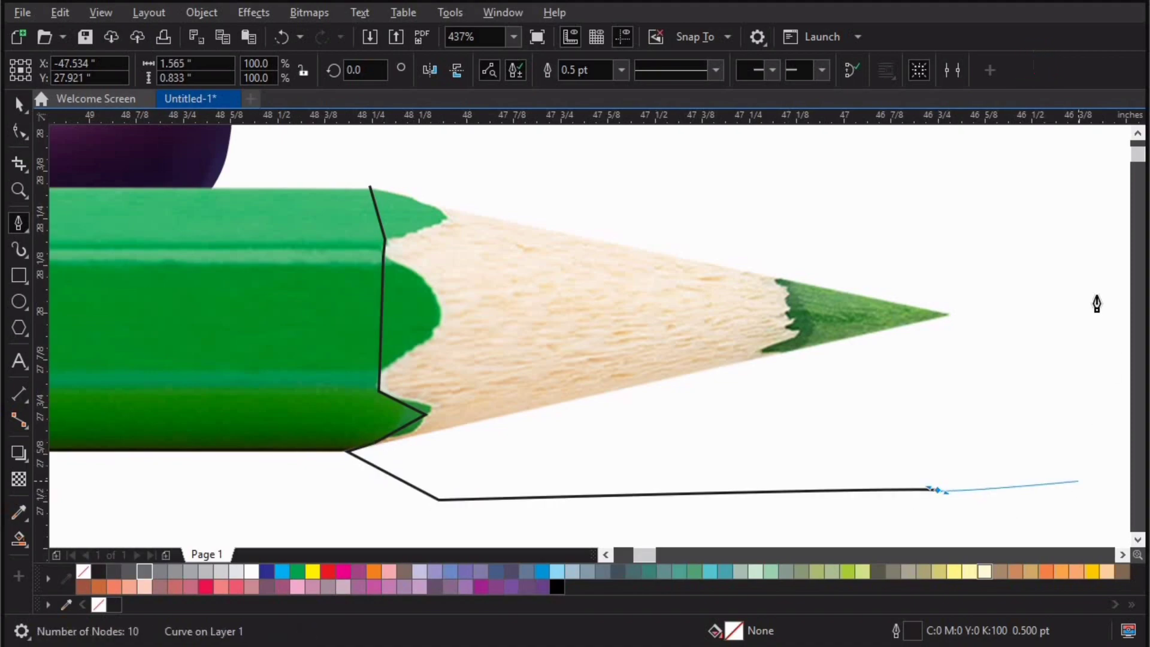
click(1078, 203)
click(527, 136)
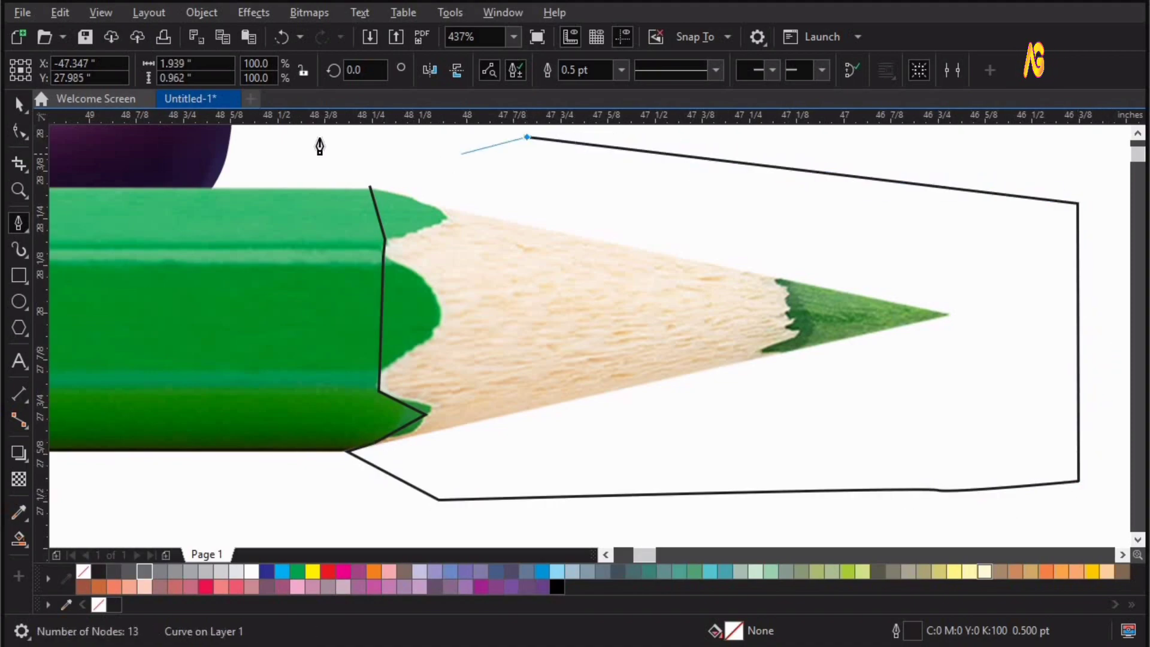
click(320, 138)
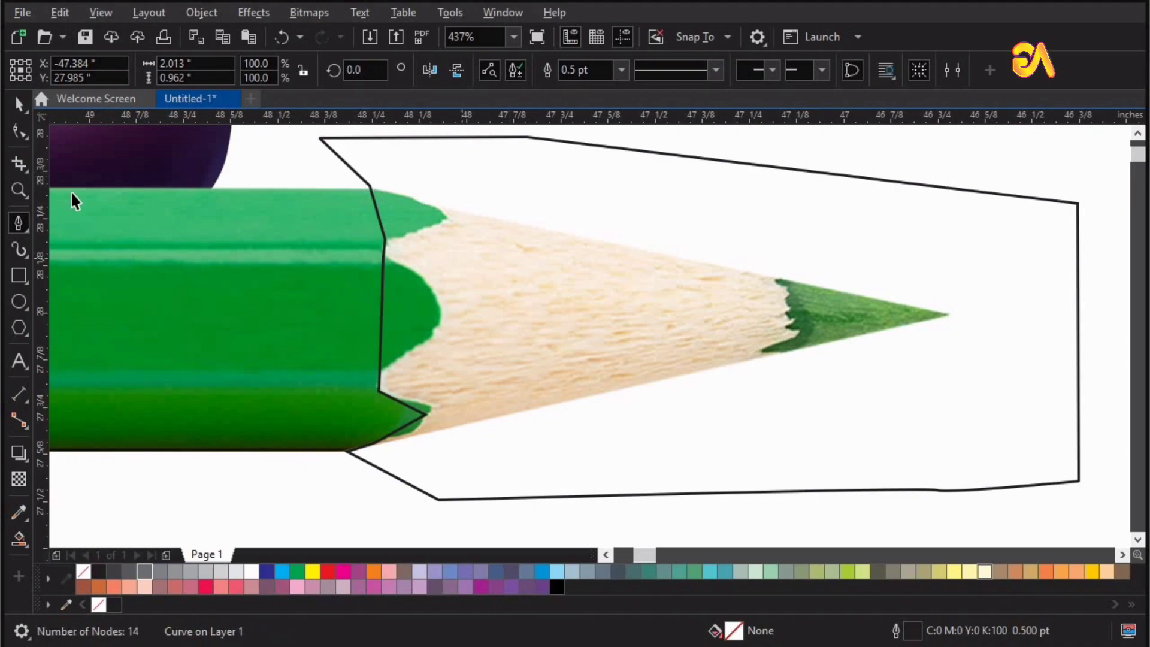
Convert the path segments along the paint edge to curves and bend the first one around the upper green scallop.
click(21, 133)
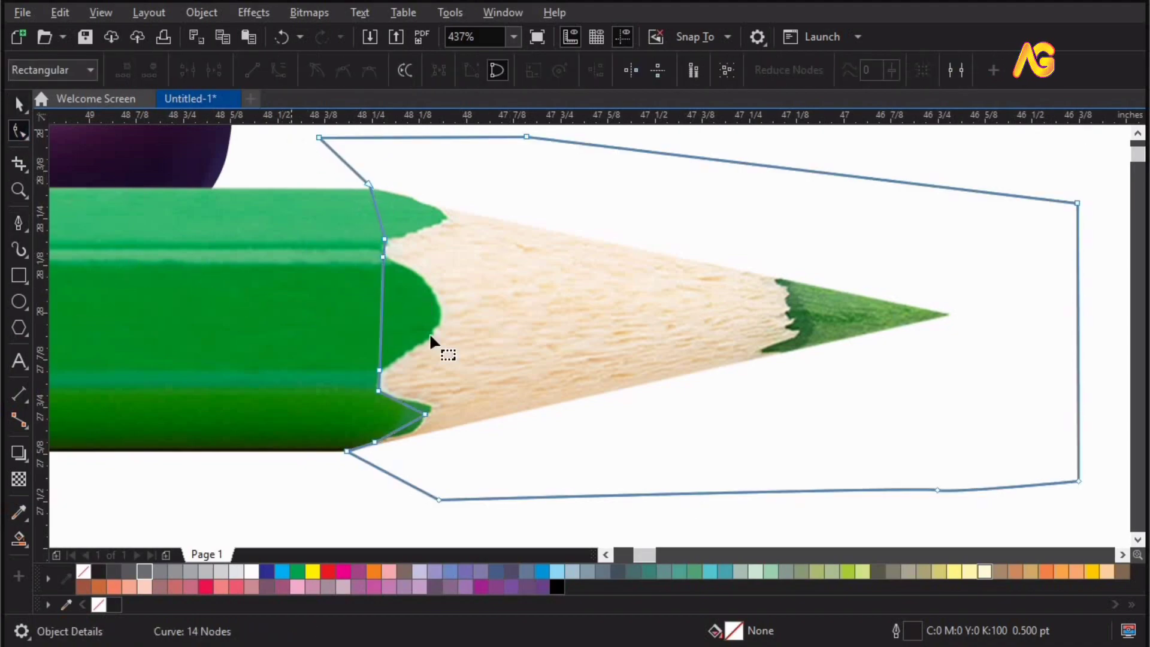
drag(486, 496, 488, 497)
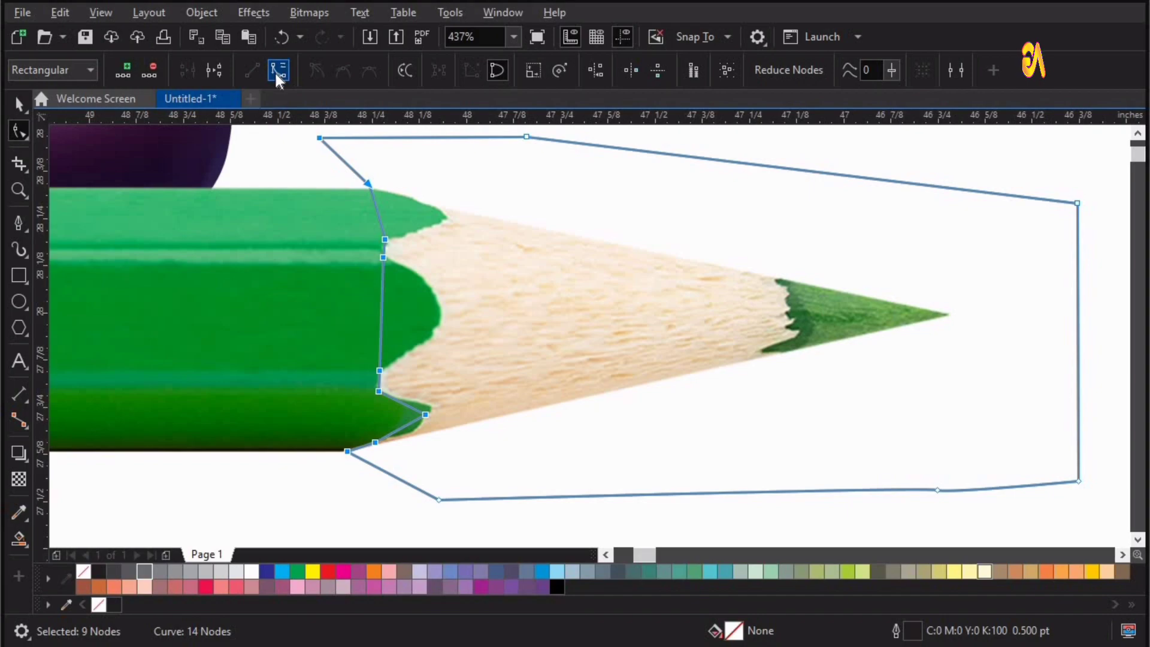
key(z)
drag(585, 353, 316, 143)
key(space)
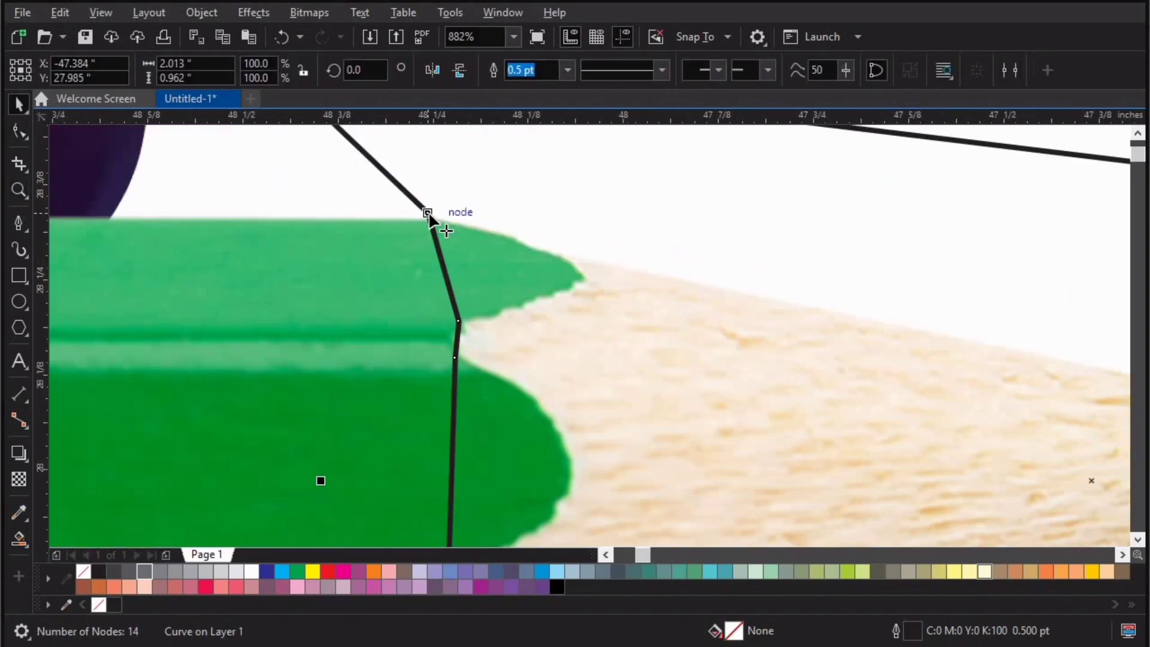
key(F10)
click(441, 263)
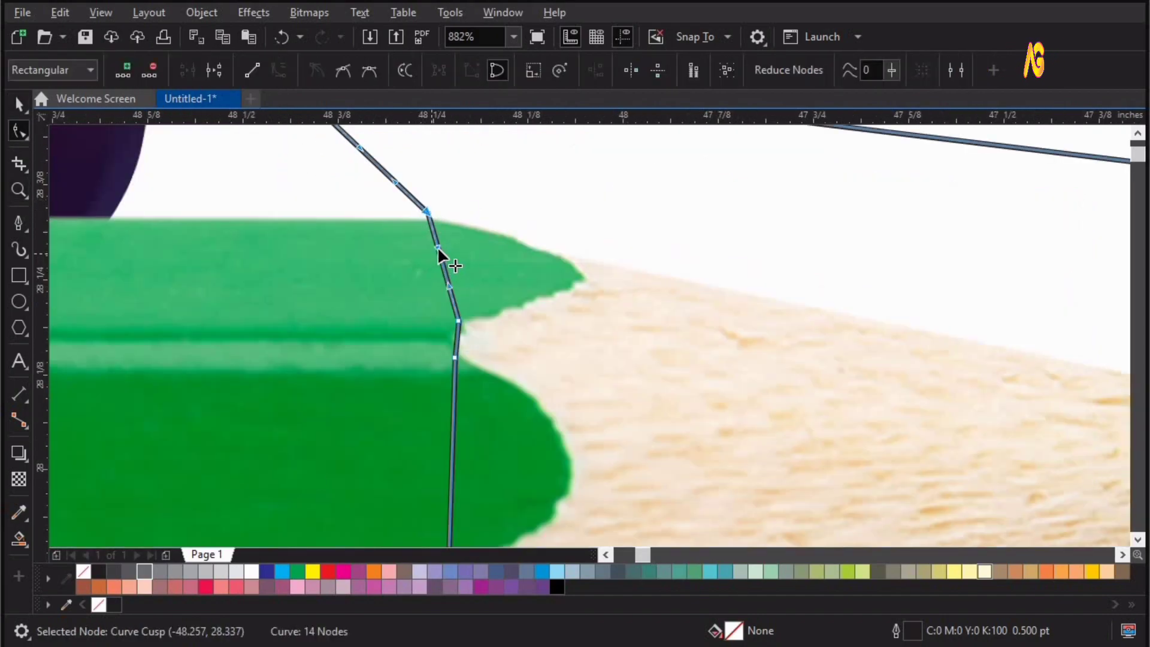
drag(444, 259, 762, 300)
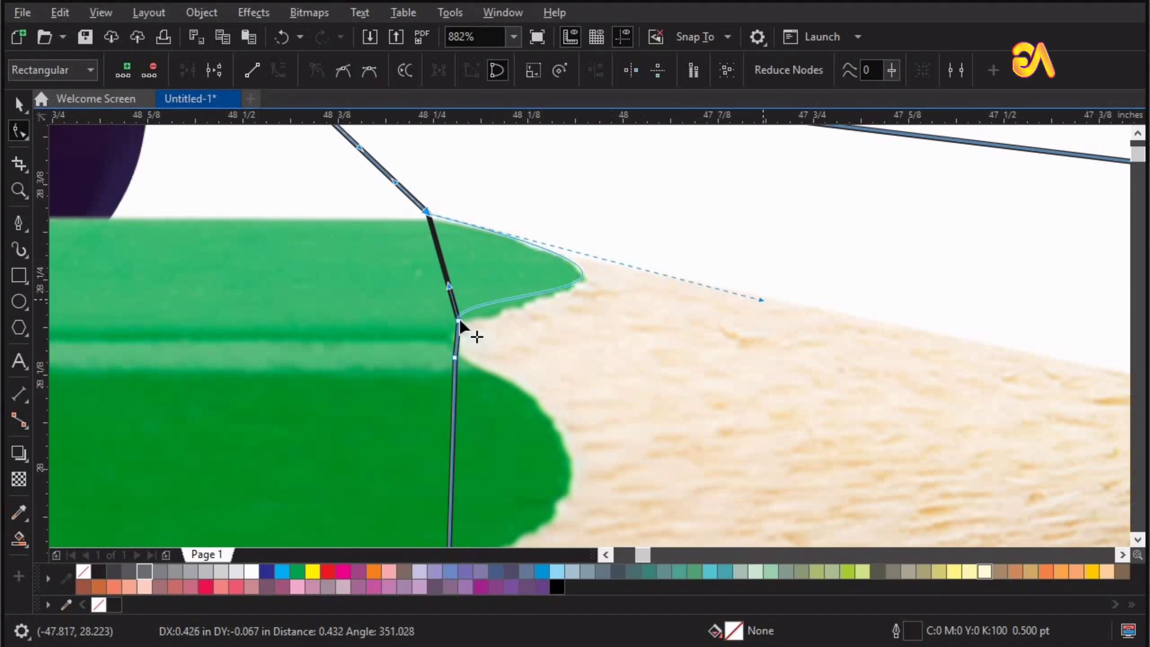
drag(484, 296, 521, 270)
drag(761, 300, 755, 286)
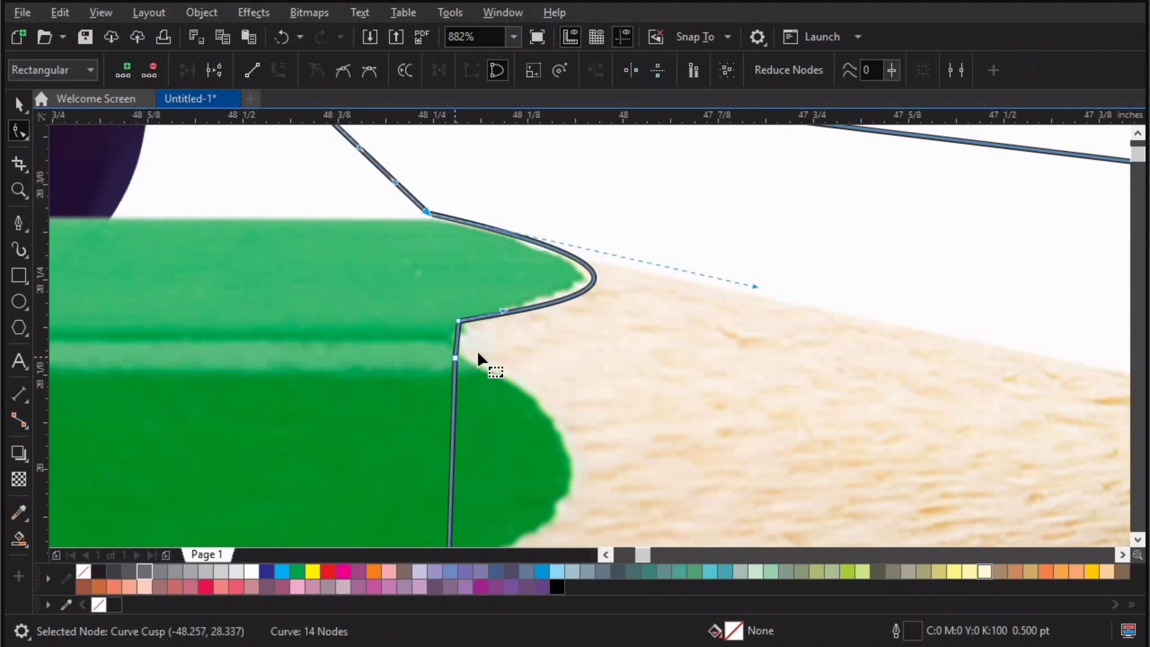
Move the node below the upper scallop onto the notch and bend the long segment beneath it around the middle scallop.
click(456, 358)
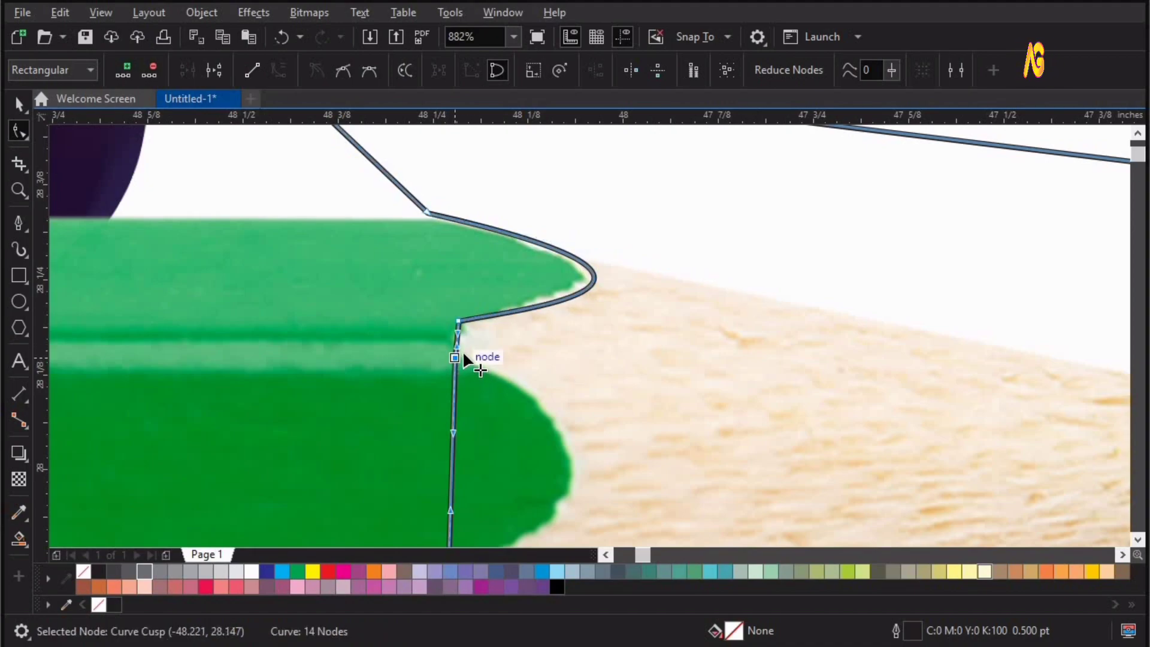
drag(462, 354, 461, 327)
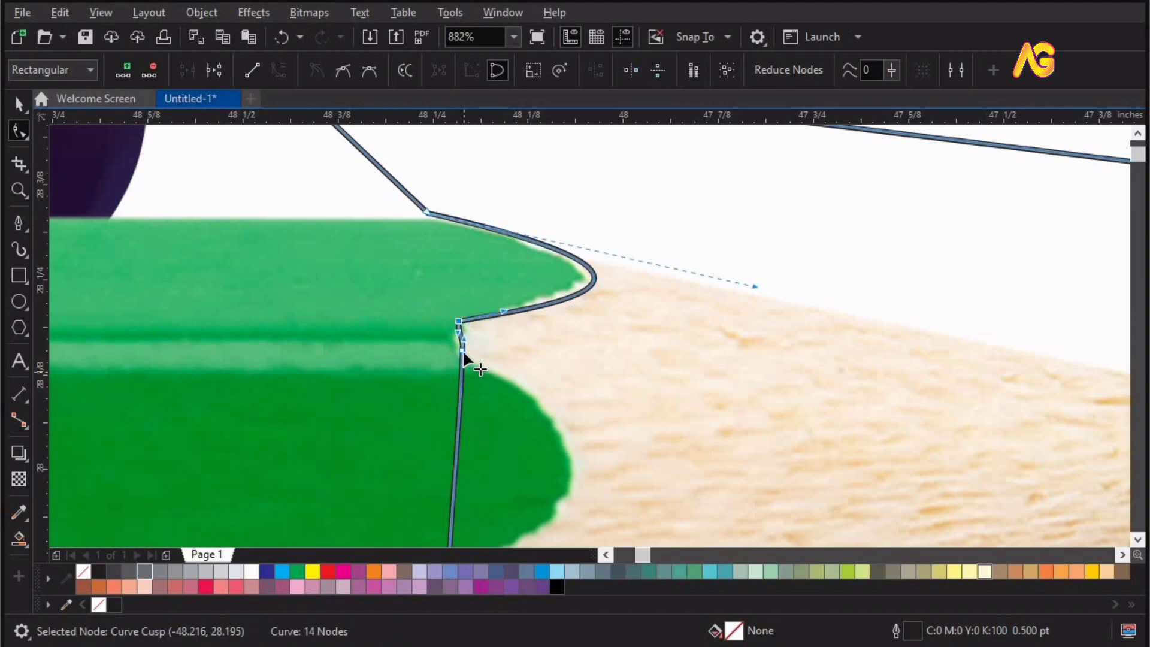
click(454, 420)
drag(460, 426, 722, 489)
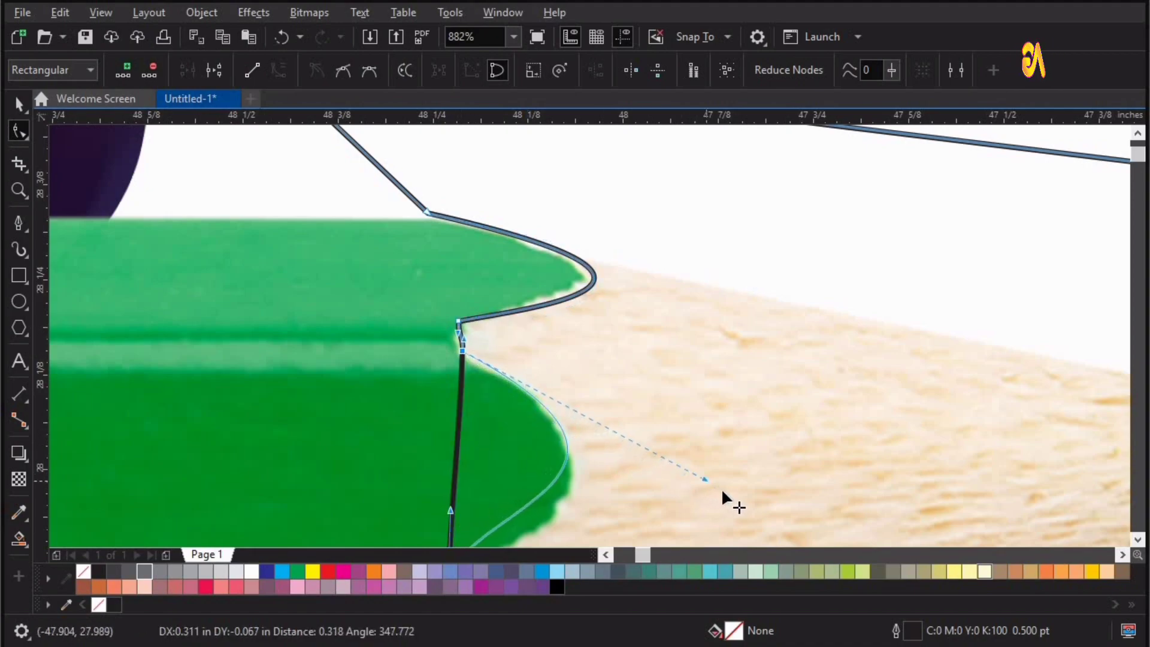
Refine the middle scallop's curve with its control handles so it follows the edge of the green paint.
scroll(465, 421, down, 3)
key(z)
drag(223, 251, 910, 624)
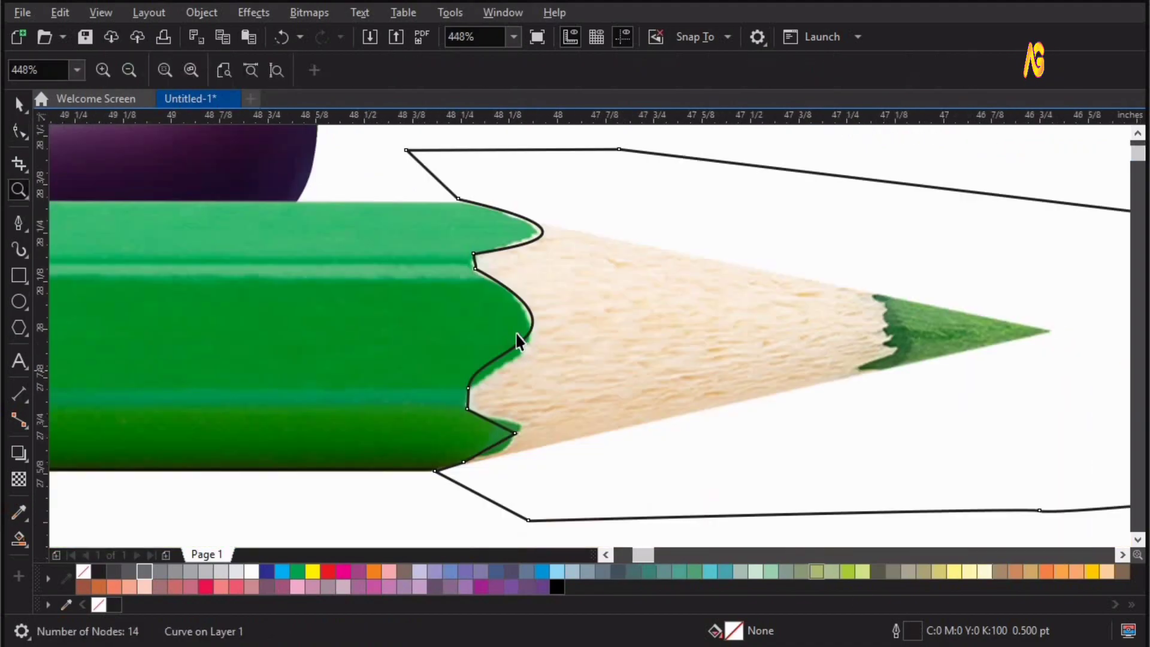
key(space)
double_click(483, 353)
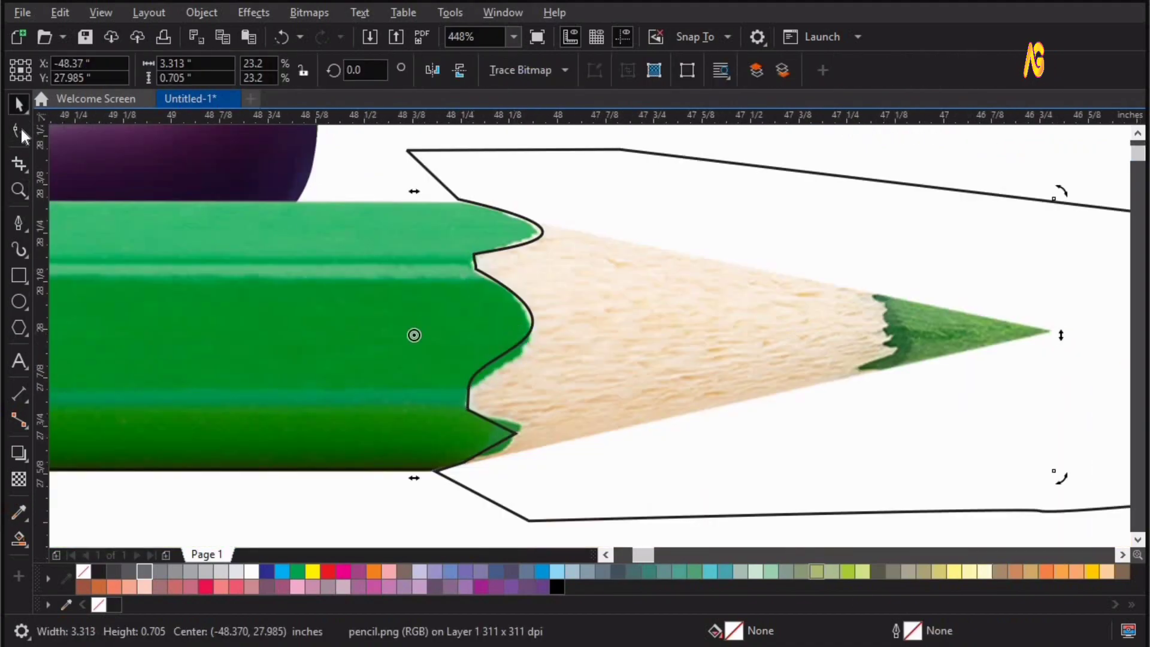
click(469, 390)
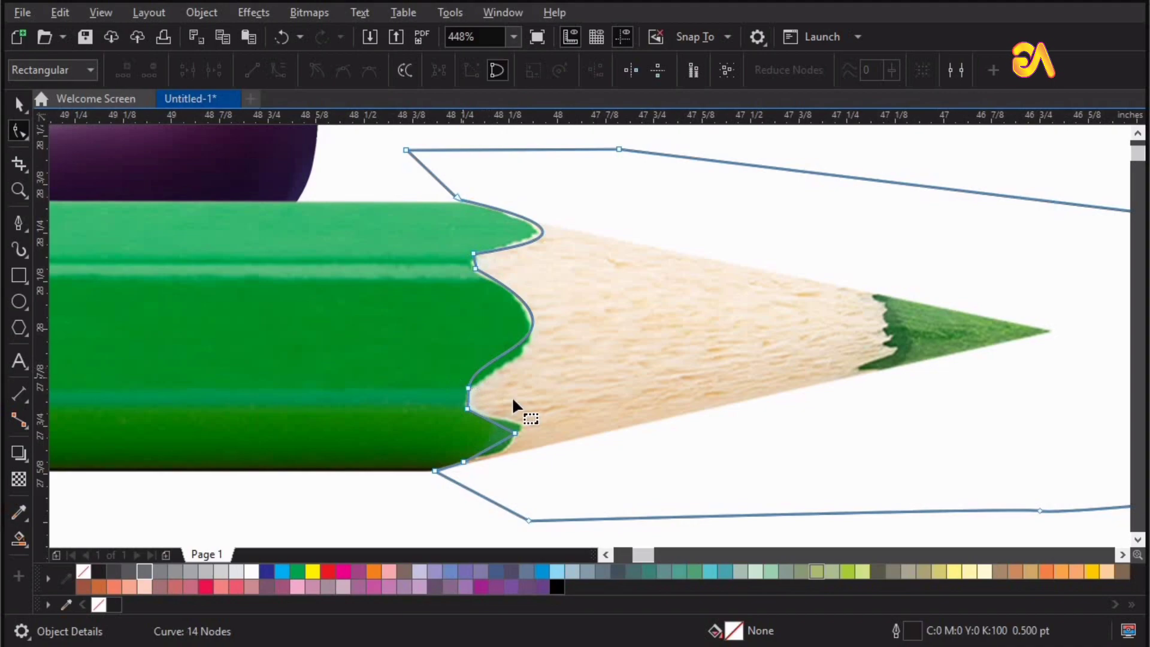
click(469, 389)
mouse_move(490, 369)
mouse_down()
mouse_move(502, 385)
mouse_move(491, 382)
mouse_up()
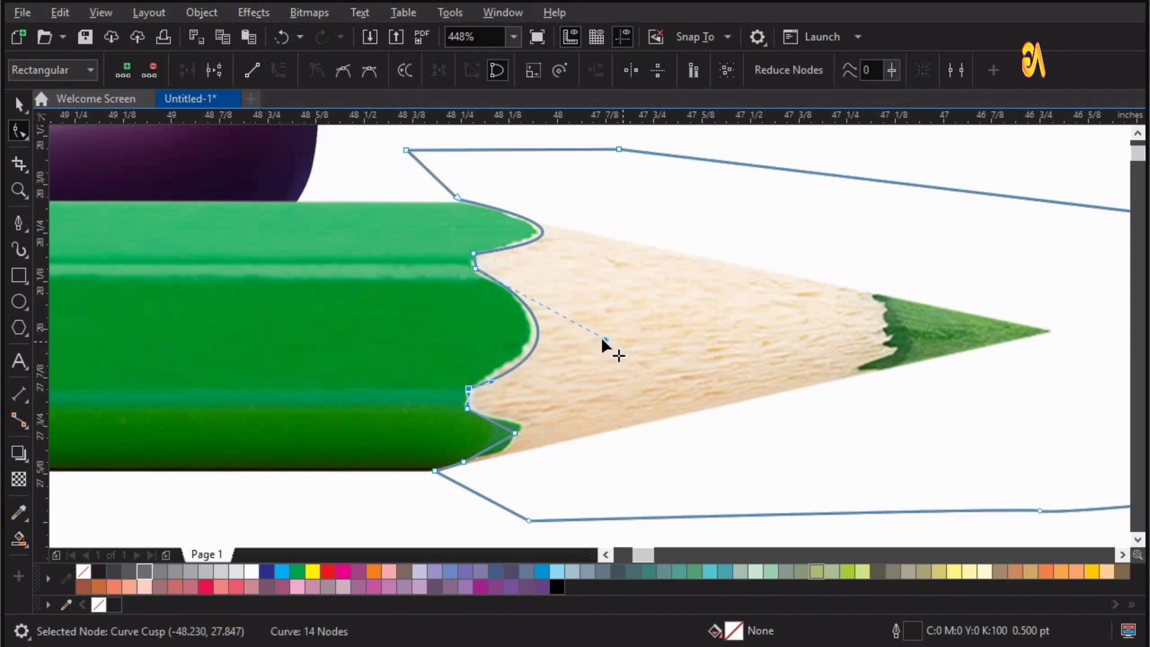
mouse_move(598, 332)
mouse_down()
mouse_move(593, 322)
mouse_move(578, 341)
mouse_up()
Bend the path segments below the second notch around the lower green scallop.
click(468, 408)
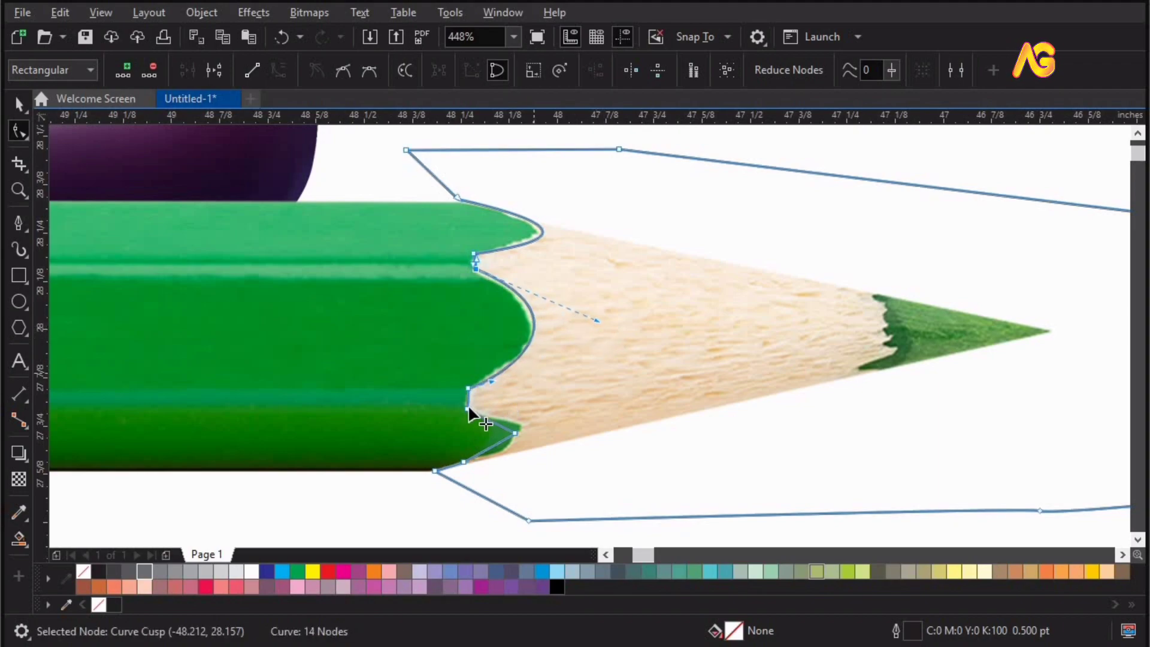
drag(503, 423, 483, 458)
click(515, 431)
Set the traced path's outline width to Hairline.
key(z)
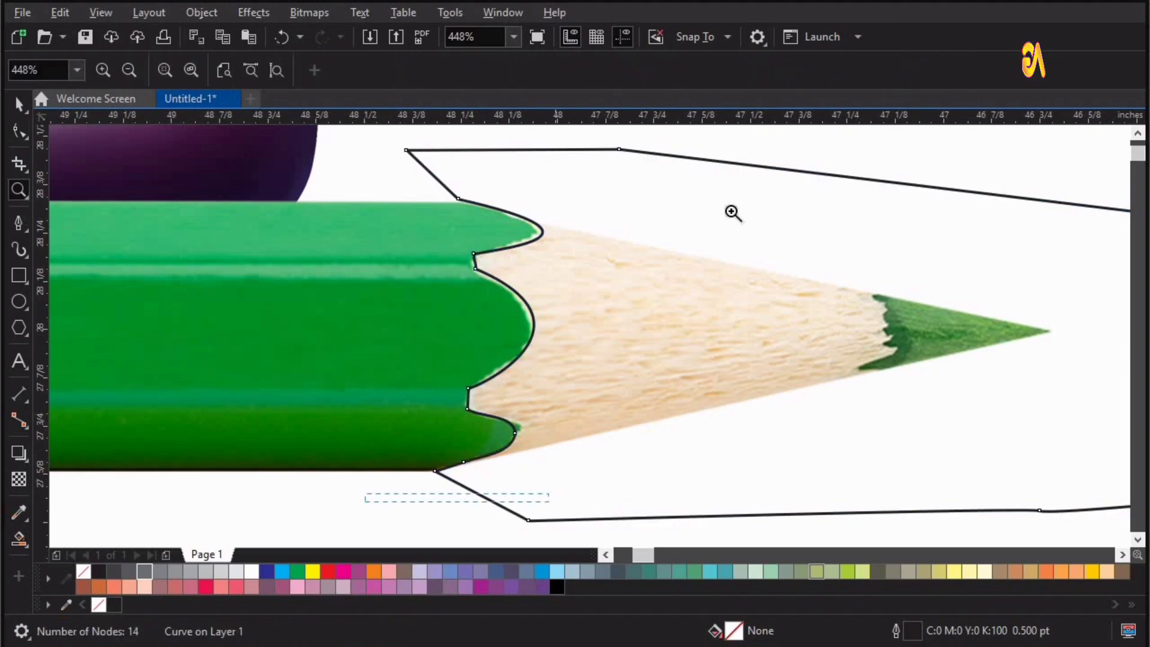
drag(732, 212, 739, 175)
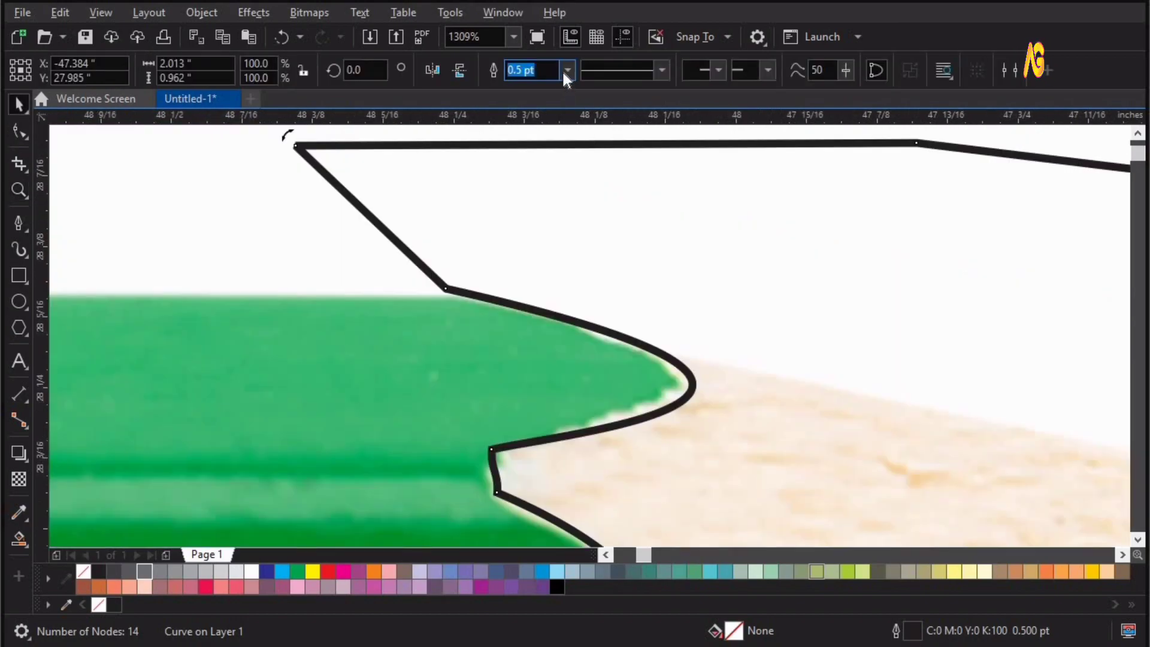
click(565, 71)
click(525, 102)
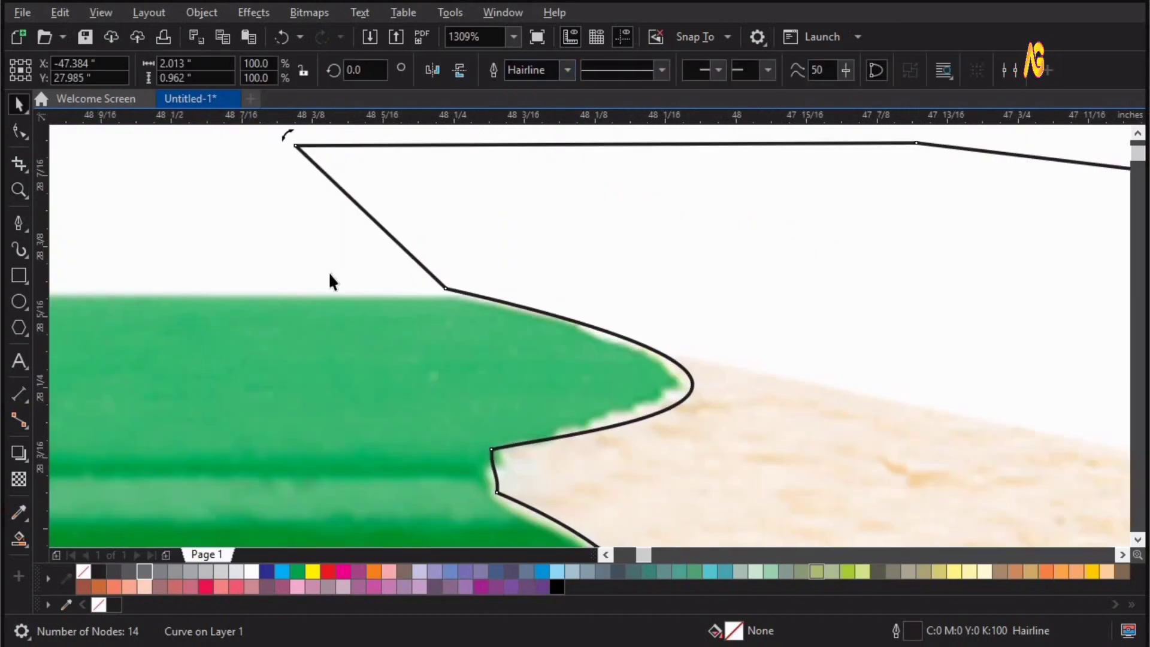
key(F4)
drag(890, 287, 901, 222)
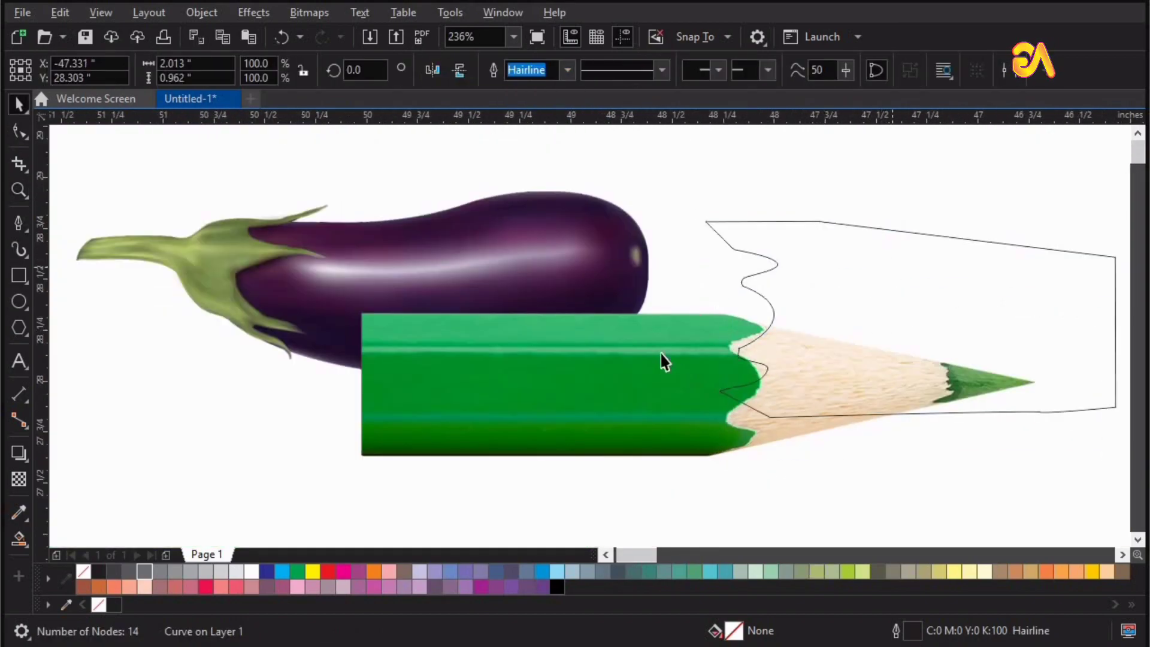
key(ctrl+z)
Intersect the traced outline with the pencil image to cut out the wooden tip, keeping the cut piece in place.
shift+click(662, 355)
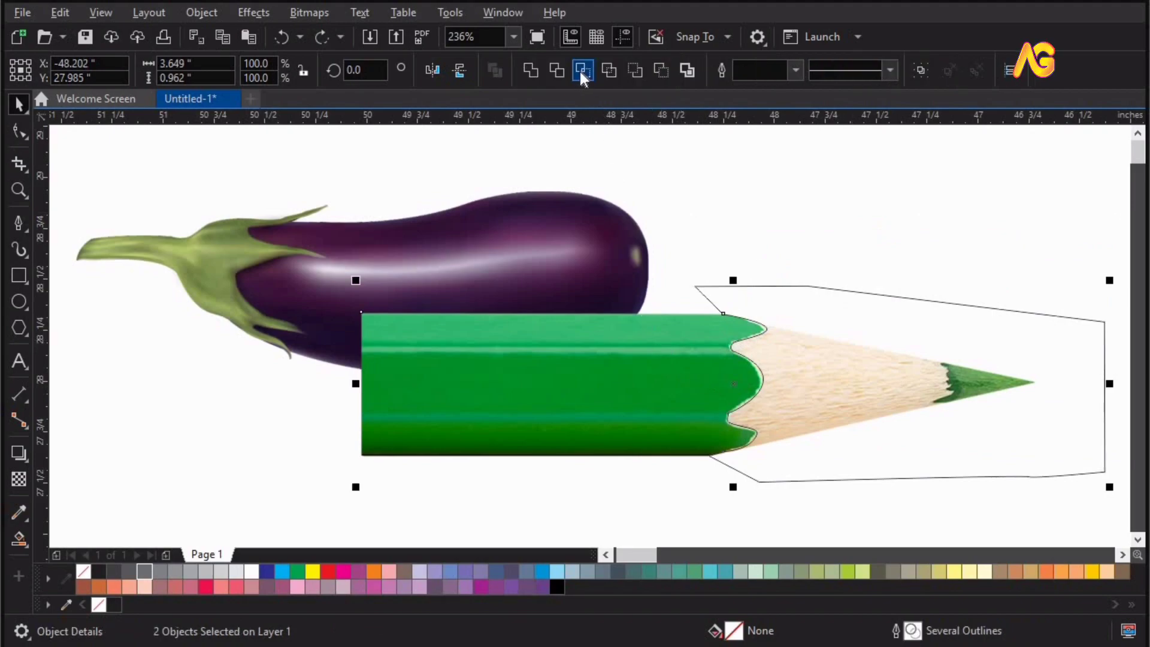
click(581, 70)
drag(866, 310, 877, 198)
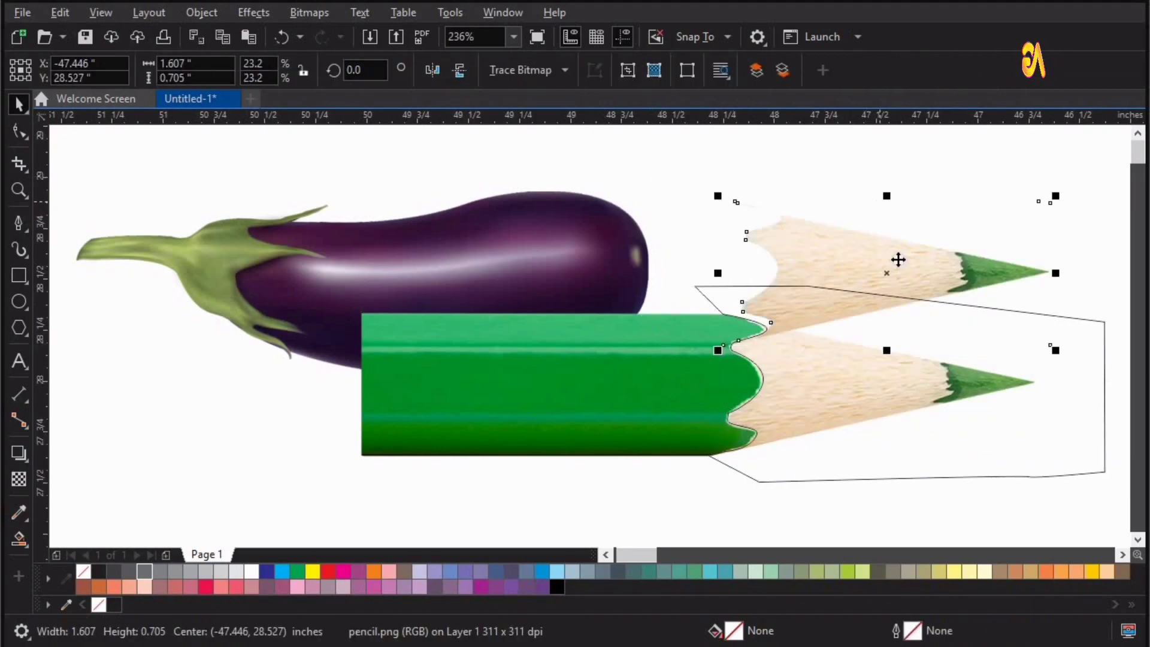
key(ctrl+z)
Delete the traced outline and the original green pencil image, keeping only the cut-out tip.
mouse_move(982, 477)
mouse_down()
mouse_move(1031, 356)
mouse_move(1026, 336)
mouse_up()
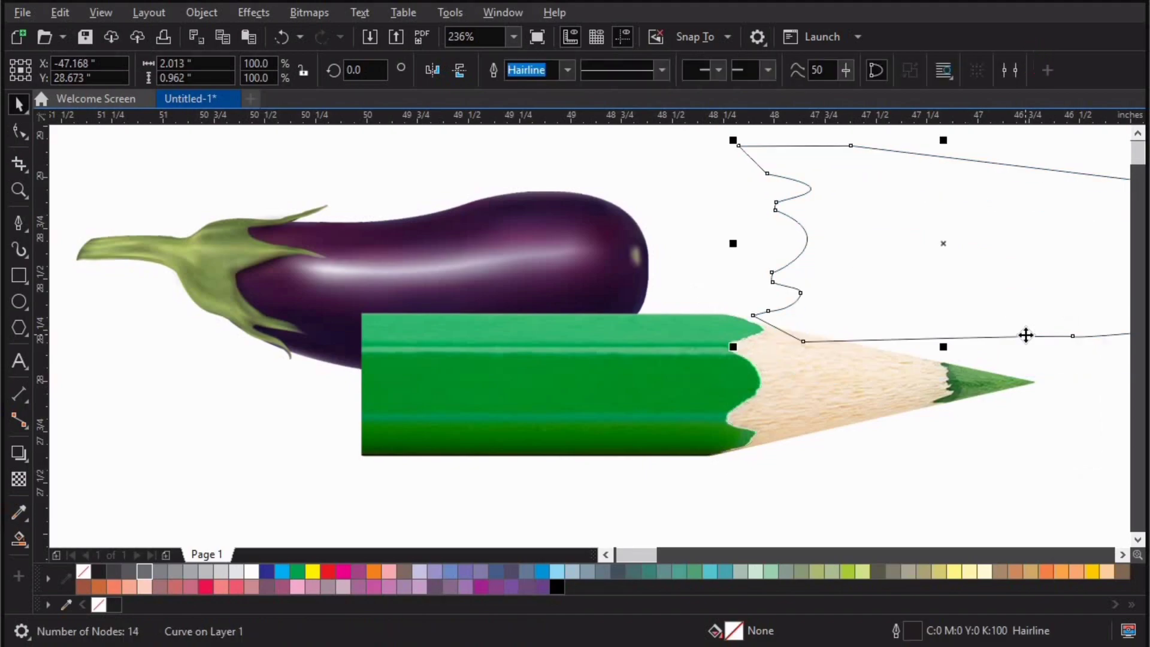
key(Delete)
drag(436, 442, 241, 481)
key(Delete)
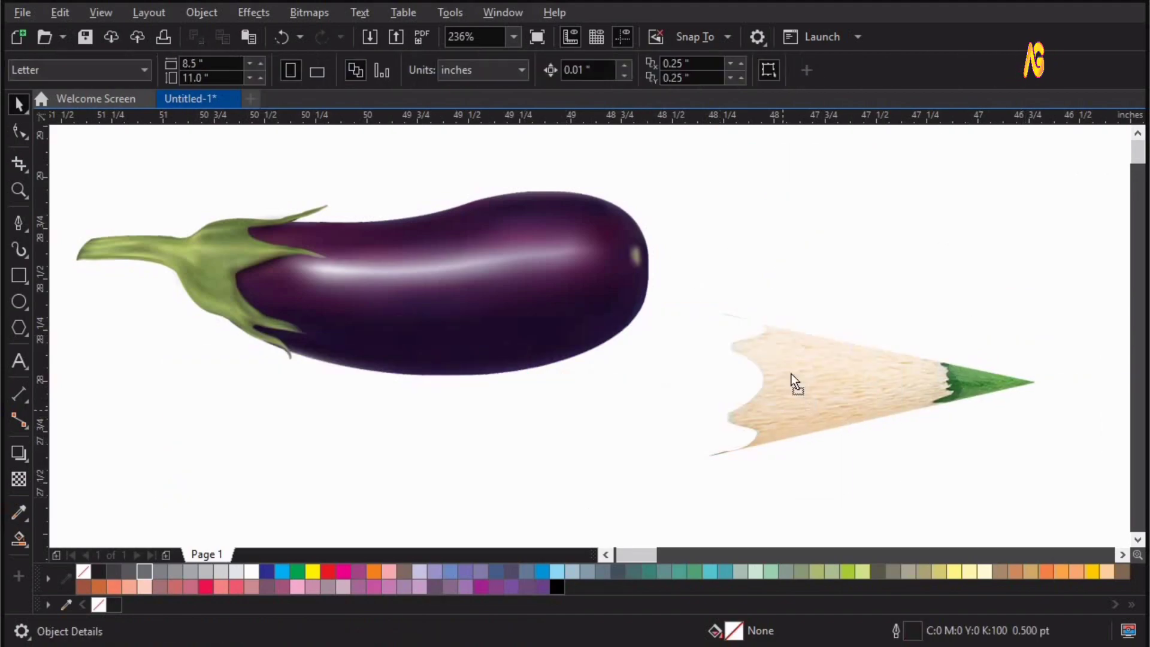
Place the cut-out pencil tip over the rounded end of the eggplant.
drag(792, 374, 773, 353)
mouse_move(660, 296)
mouse_down()
mouse_move(609, 269)
mouse_move(579, 362)
mouse_up()
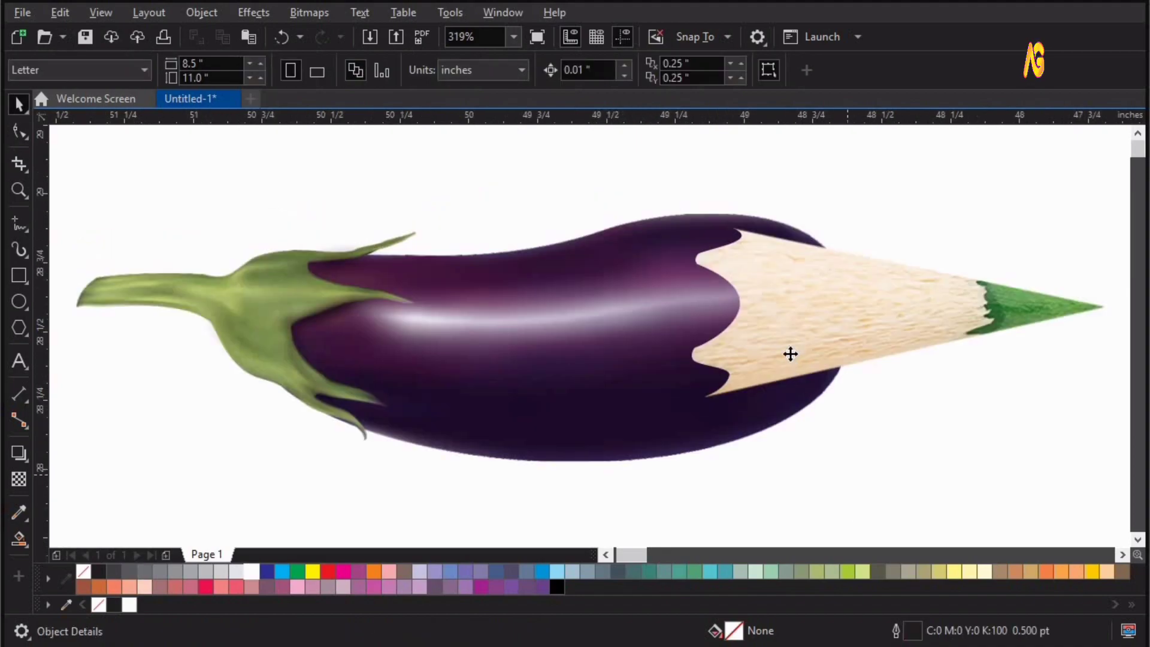
click(789, 353)
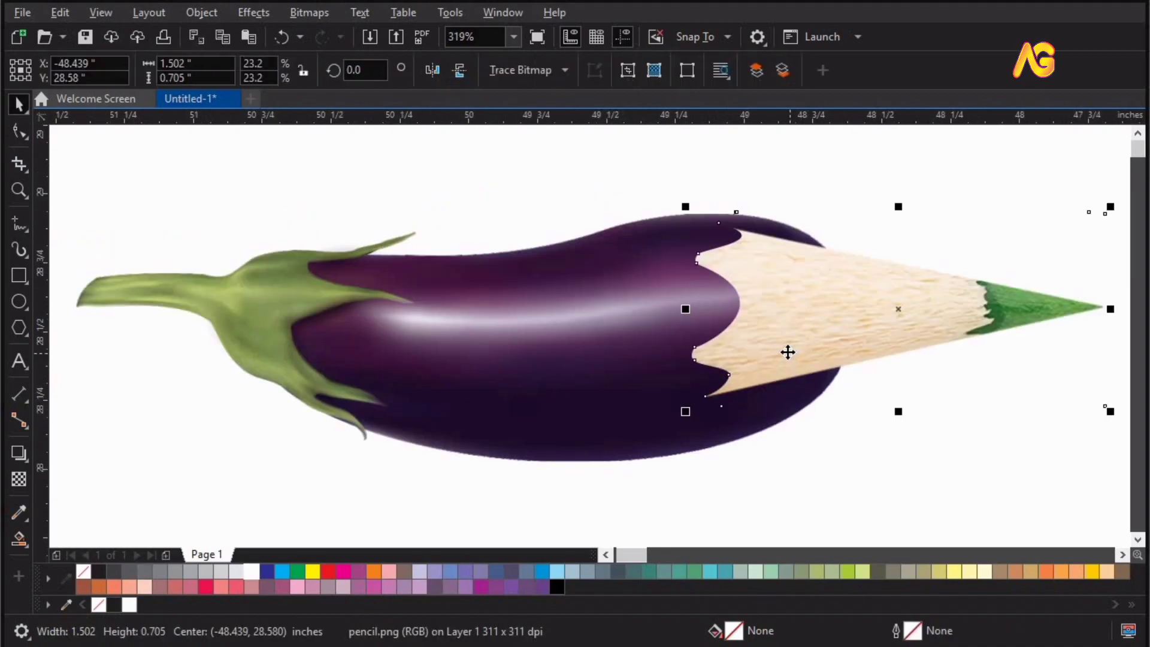
key(F3)
key(F2)
drag(1061, 501, 514, 219)
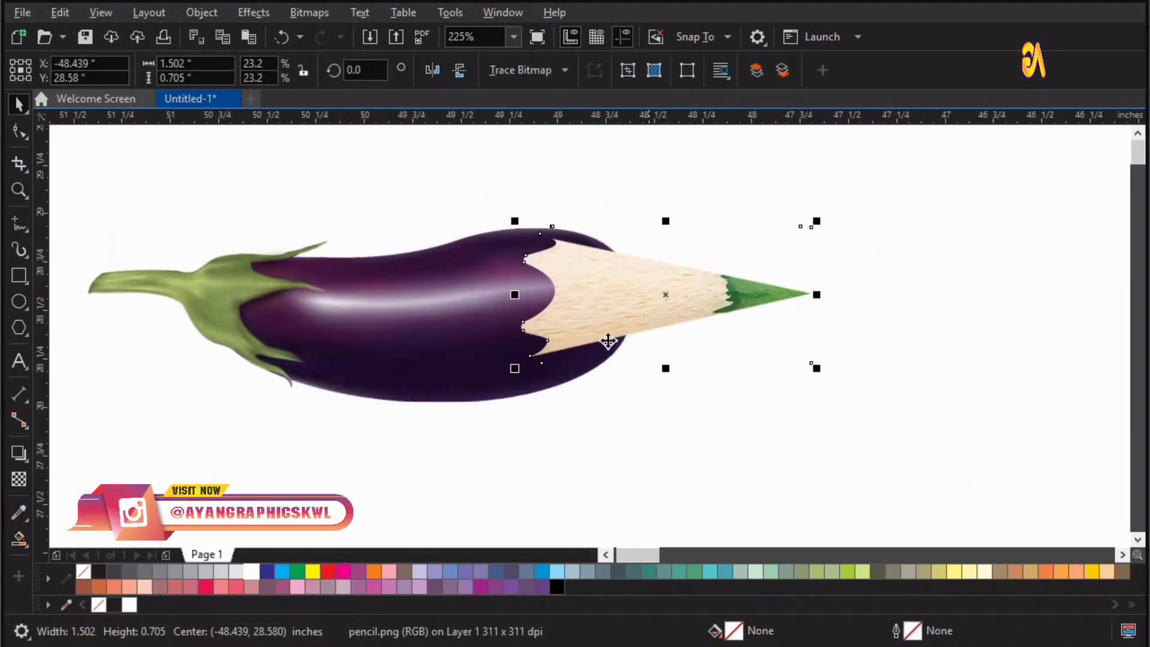
click(608, 341)
click(523, 387)
drag(594, 320, 597, 331)
key(ctrl+z)
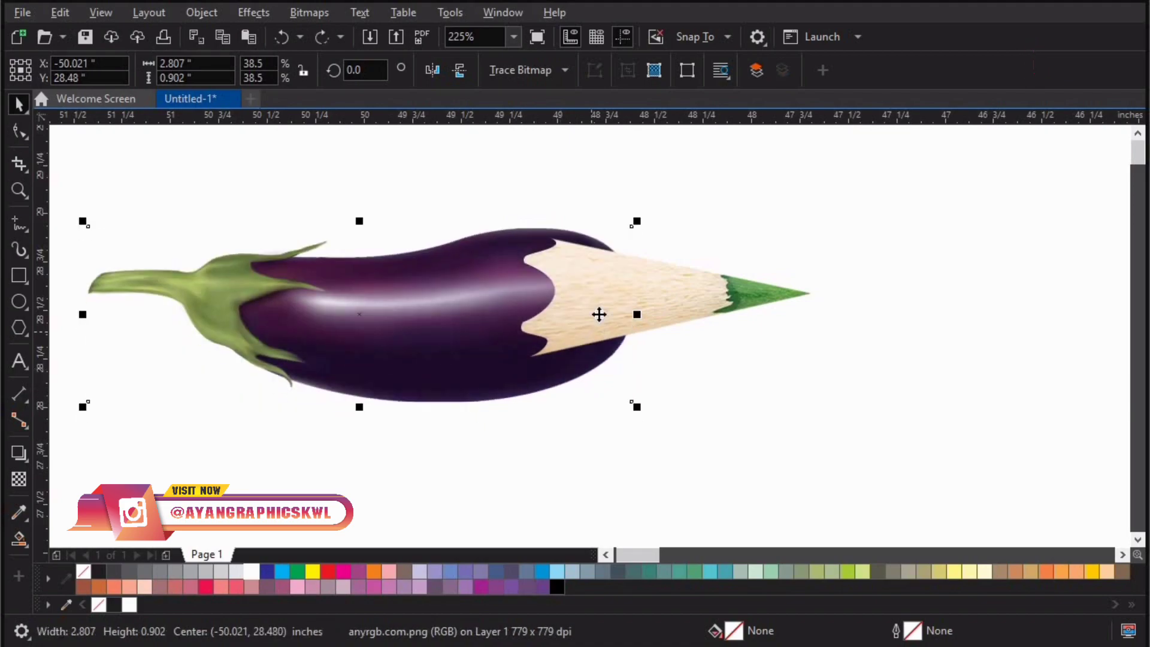
Rotate the pencil tip counterclockwise so its point tilts upward over the eggplant's end.
click(599, 314)
click(516, 380)
mouse_move(514, 378)
mouse_down()
mouse_move(531, 398)
mouse_move(478, 420)
mouse_up()
key(F2)
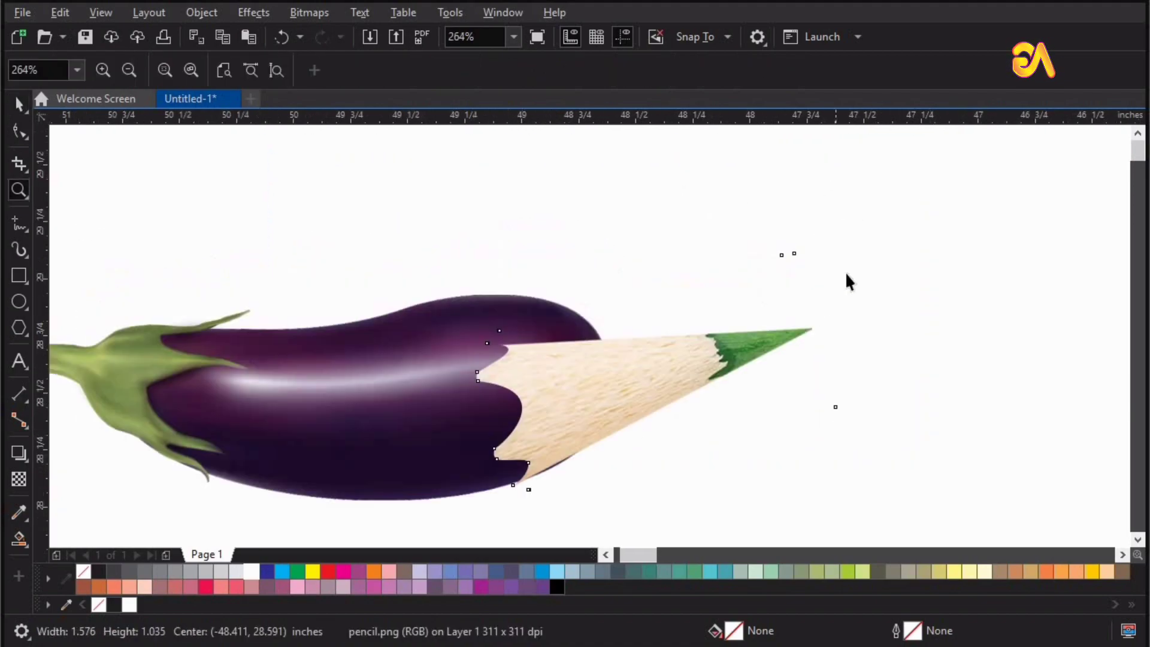
Enlarge the pencil tip to about 1.93 × 1.27 inches and line it up with the eggplant's rounded end.
mouse_move(843, 247)
mouse_down()
mouse_move(1035, 114)
mouse_move(1007, 136)
mouse_up()
drag(698, 392, 684, 400)
drag(993, 193, 981, 231)
key(F2)
drag(544, 470, 374, 550)
drag(573, 364, 561, 387)
key(F2)
drag(259, 216, 728, 503)
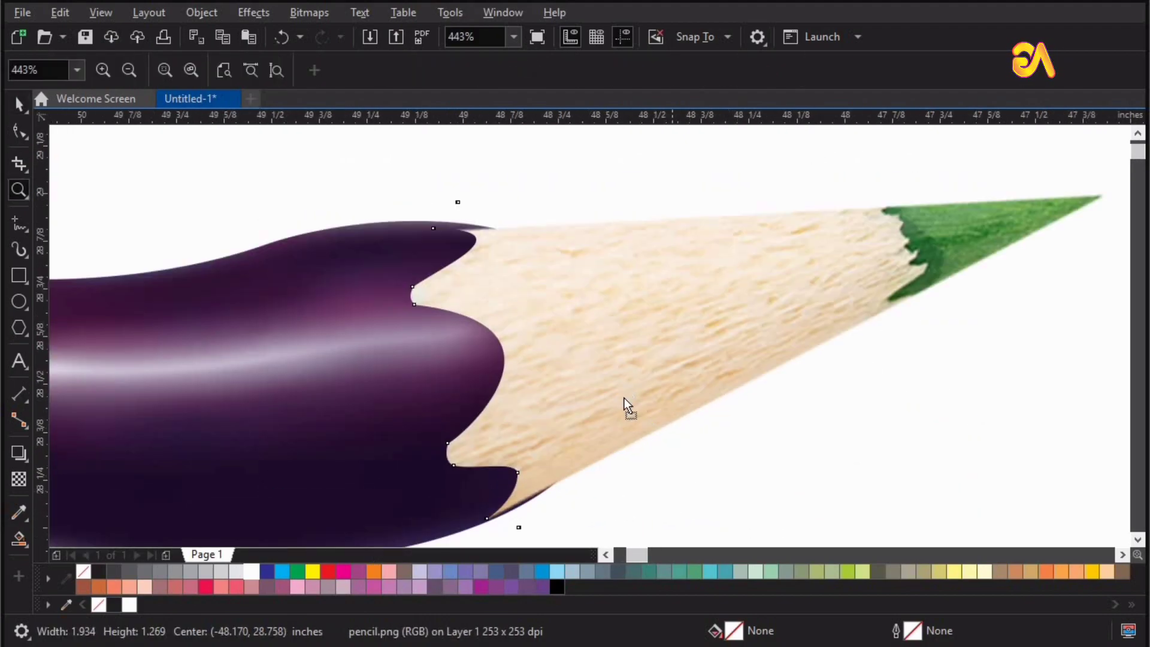
drag(624, 398, 637, 395)
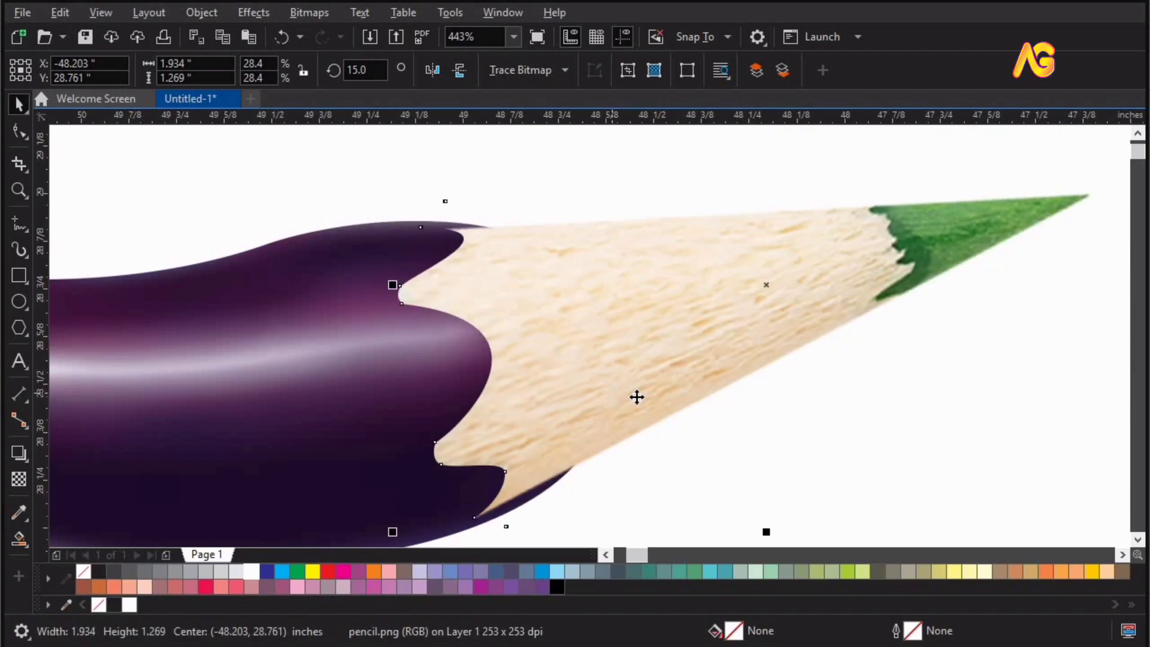
Scale the pencil tip up to about 2.078 × 1.364 inches and shift it outward to match the eggplant's contour.
scroll(636, 395, down, 2)
drag(885, 225, 889, 224)
key(F2)
drag(571, 483, 446, 530)
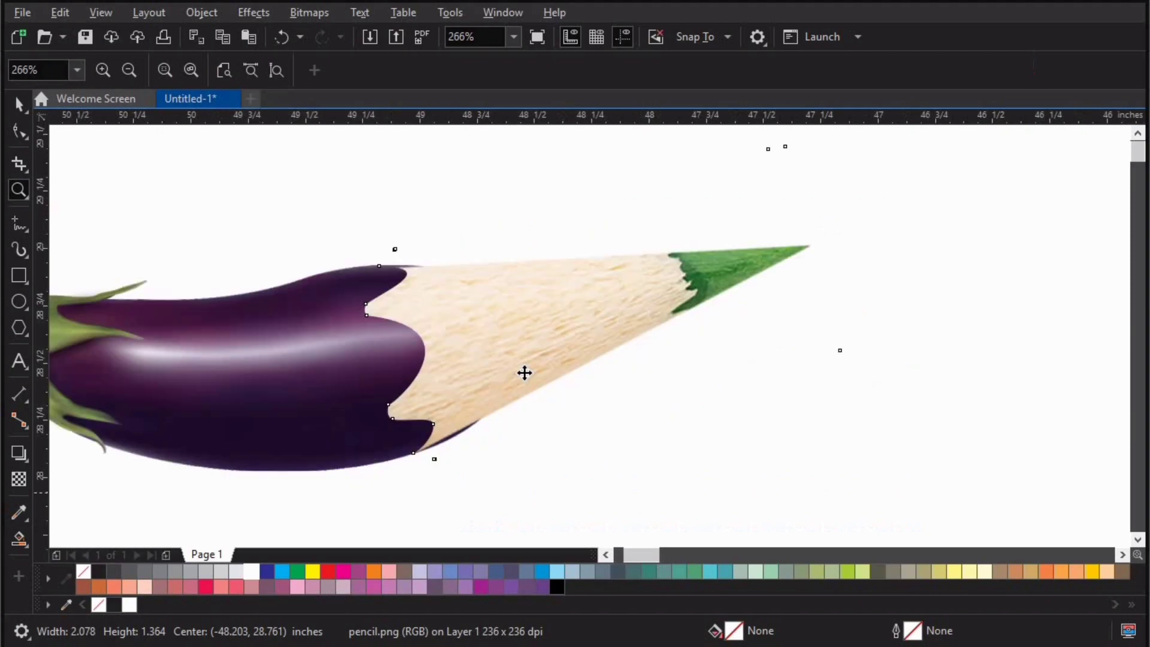
drag(523, 367, 538, 363)
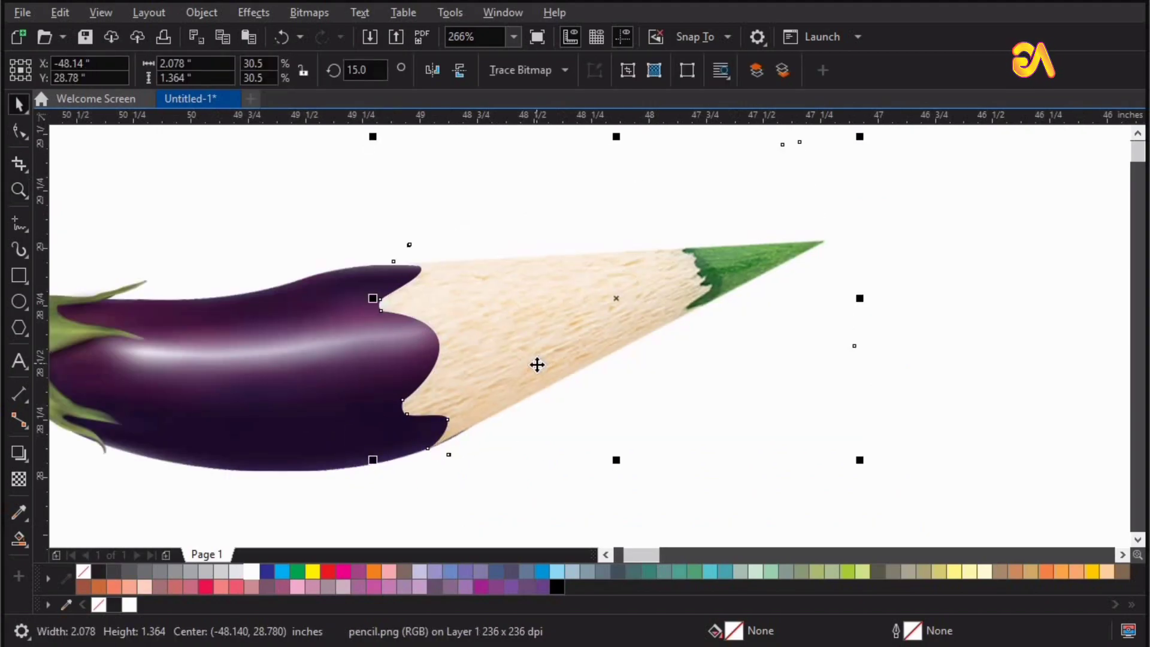
Nudge the pencil tip so its edges meet the eggplant's contours and slightly reduce its height.
click(465, 303)
key(F2)
drag(317, 209, 630, 477)
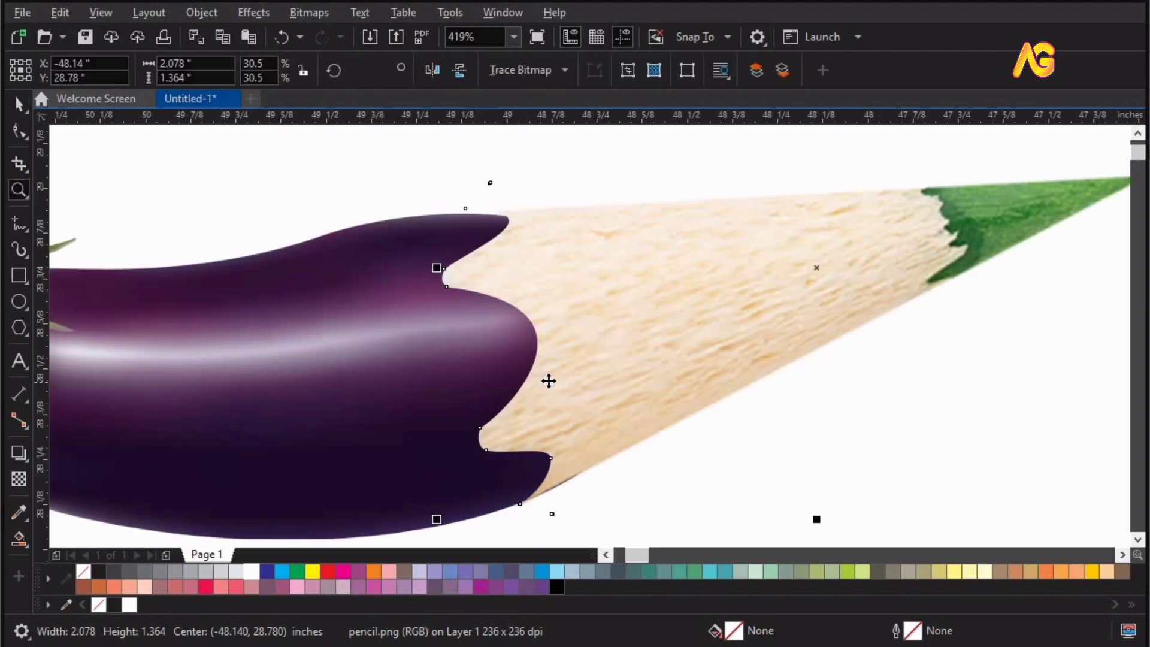
drag(551, 386, 550, 385)
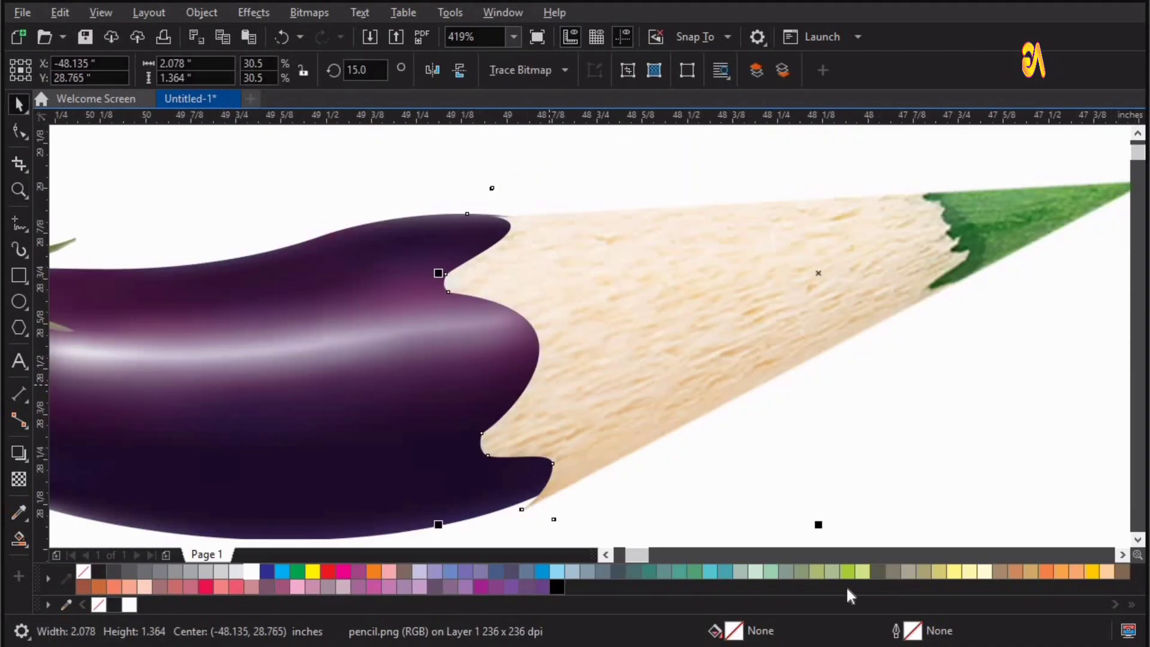
drag(815, 518, 812, 511)
drag(666, 372, 657, 374)
Convert the segments at the pencil tip's lower corner nodes, beside the eggplant's underside, to curves.
key(z)
mouse_move(357, 211)
mouse_down()
mouse_move(775, 493)
mouse_move(932, 547)
mouse_up()
key(space)
click(19, 131)
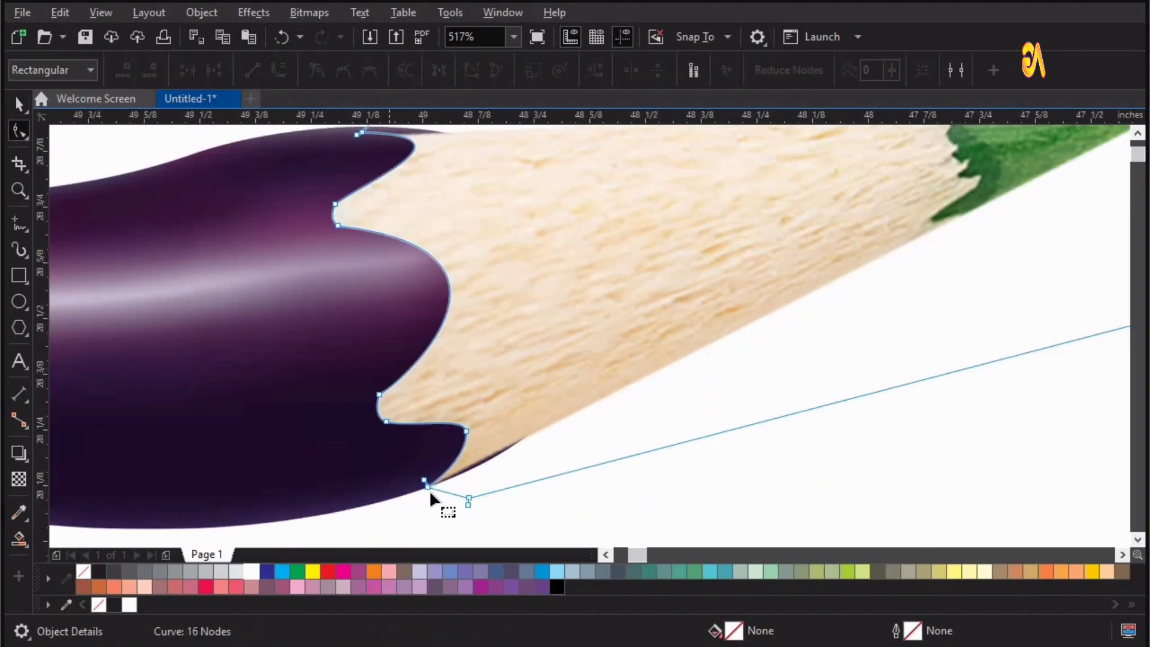
drag(440, 483, 413, 489)
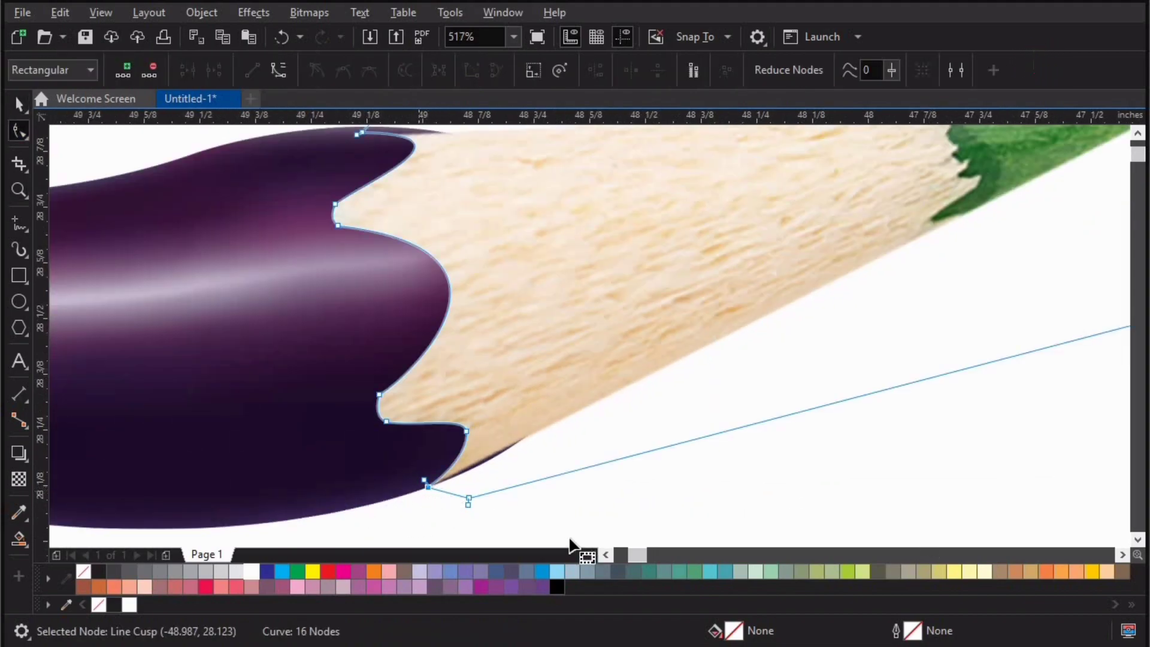
drag(569, 538, 391, 452)
click(279, 70)
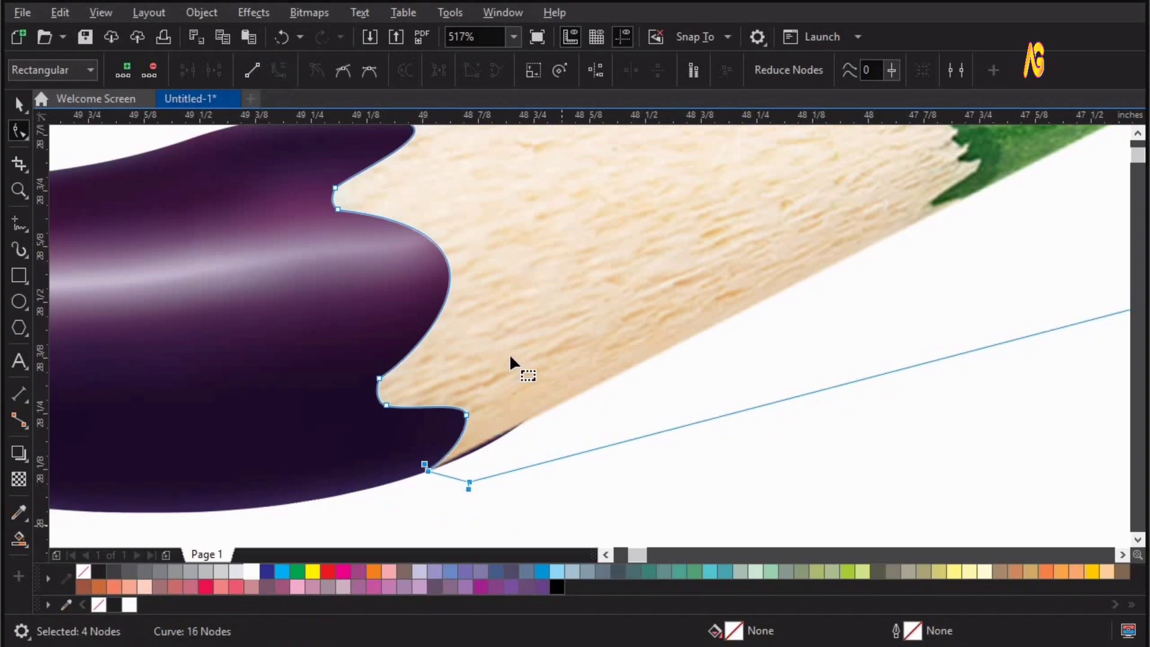
key(space)
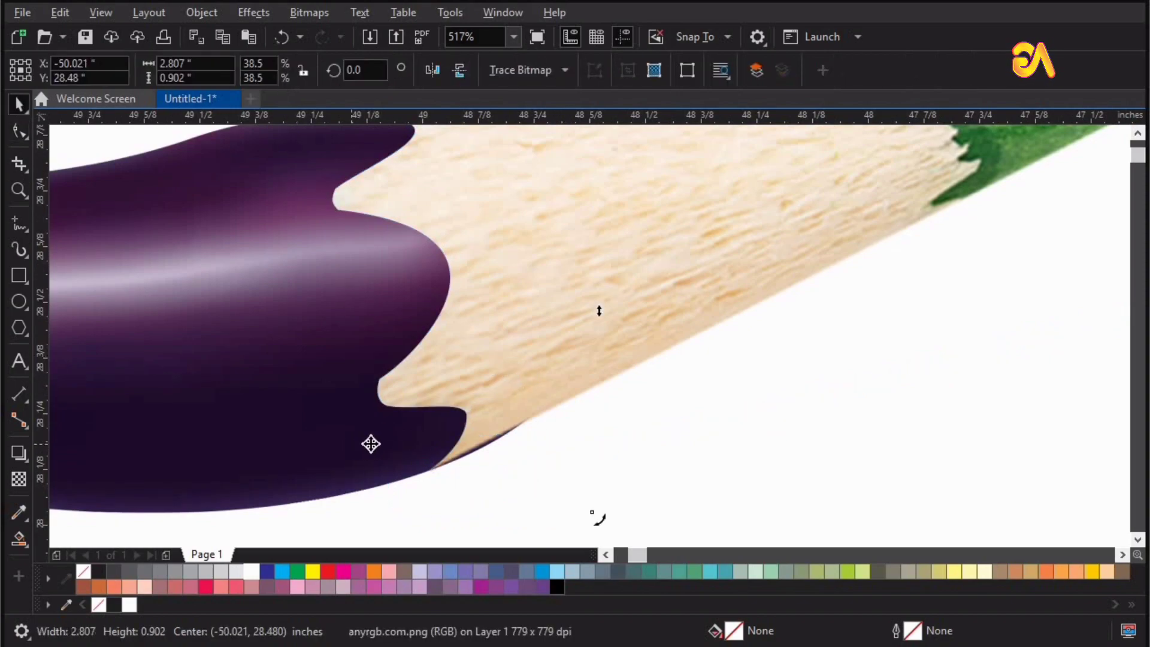
Stretch the pencil tip vertically to a height of about 1.336 inches so it meets the eggplant's lower contour.
scroll(854, 472, down, 2)
click(853, 472)
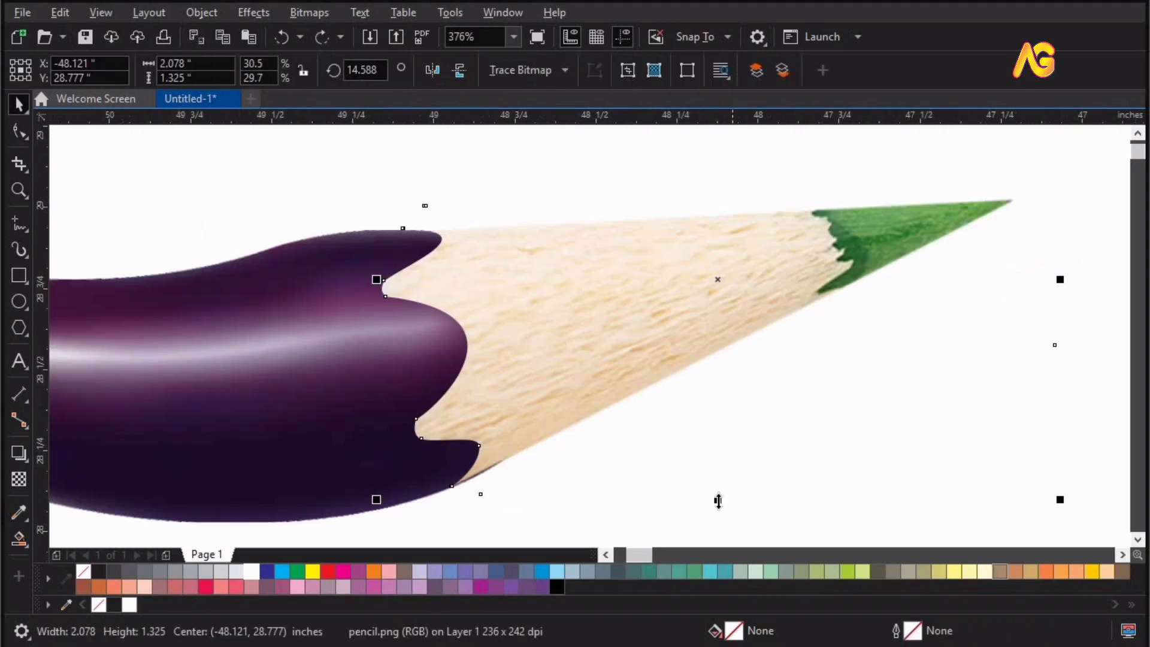
drag(718, 501, 719, 502)
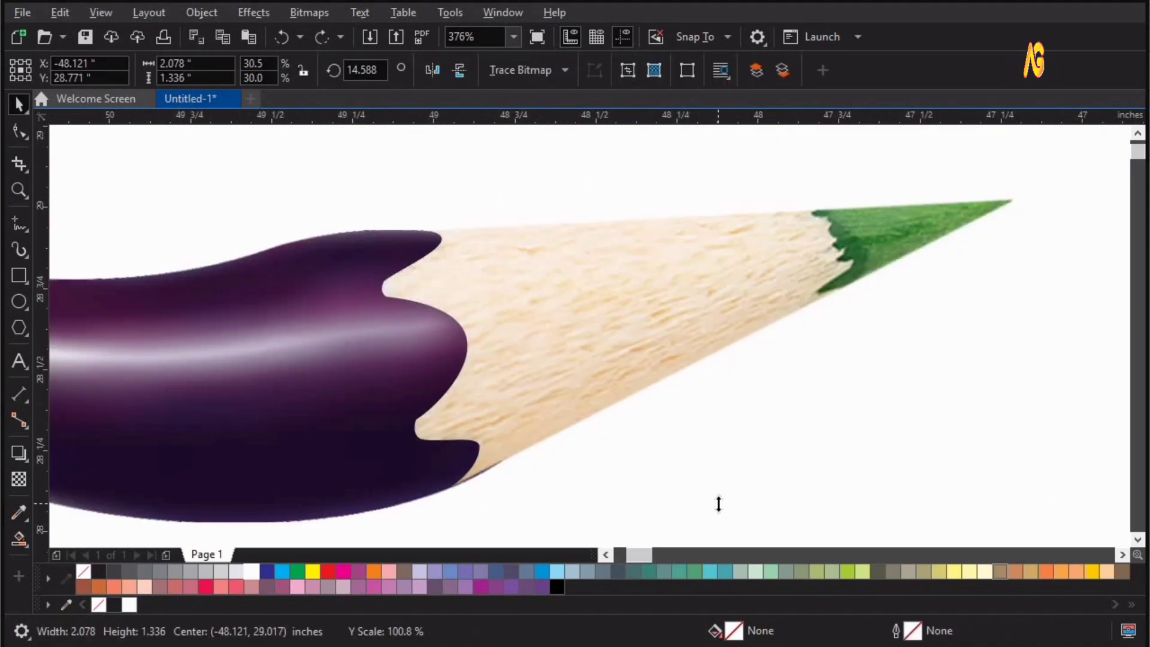
click(833, 453)
Trace the pencil tip bitmap with the Clipart outline trace, keeping the original image.
key(F5)
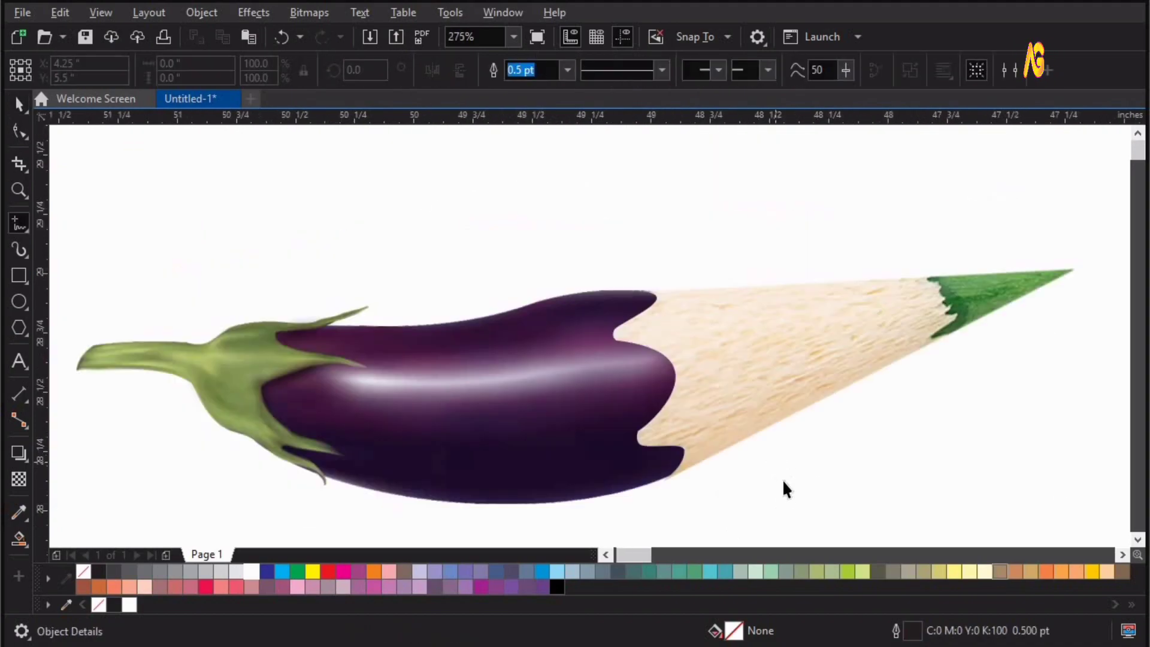
key(space)
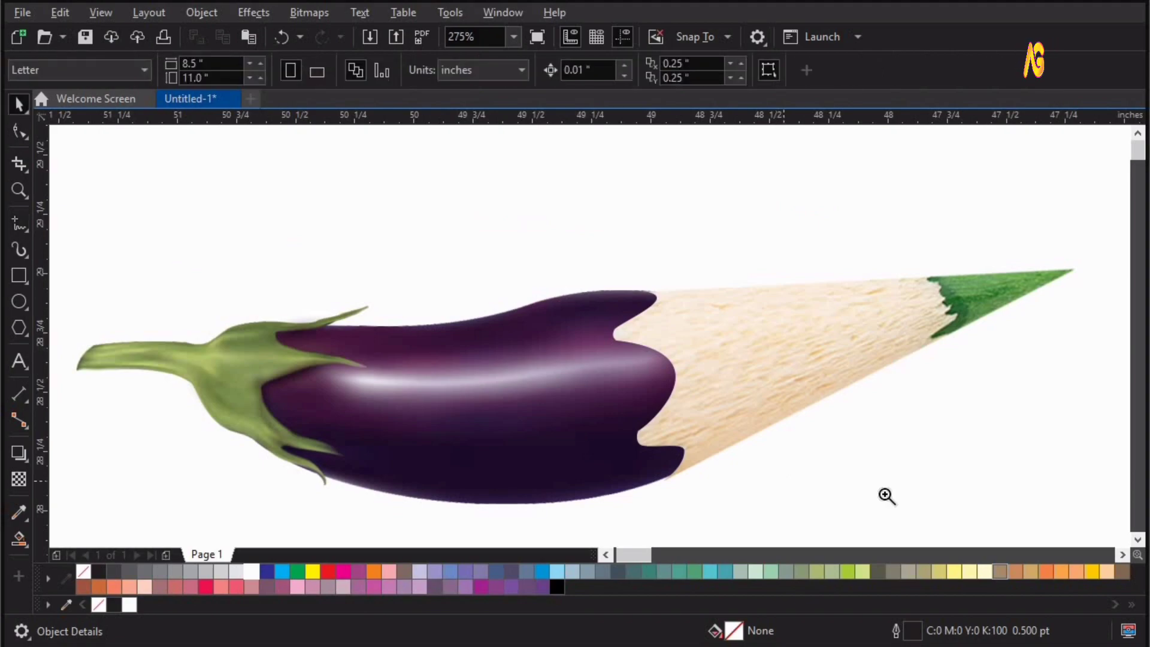
key(F4)
key(space)
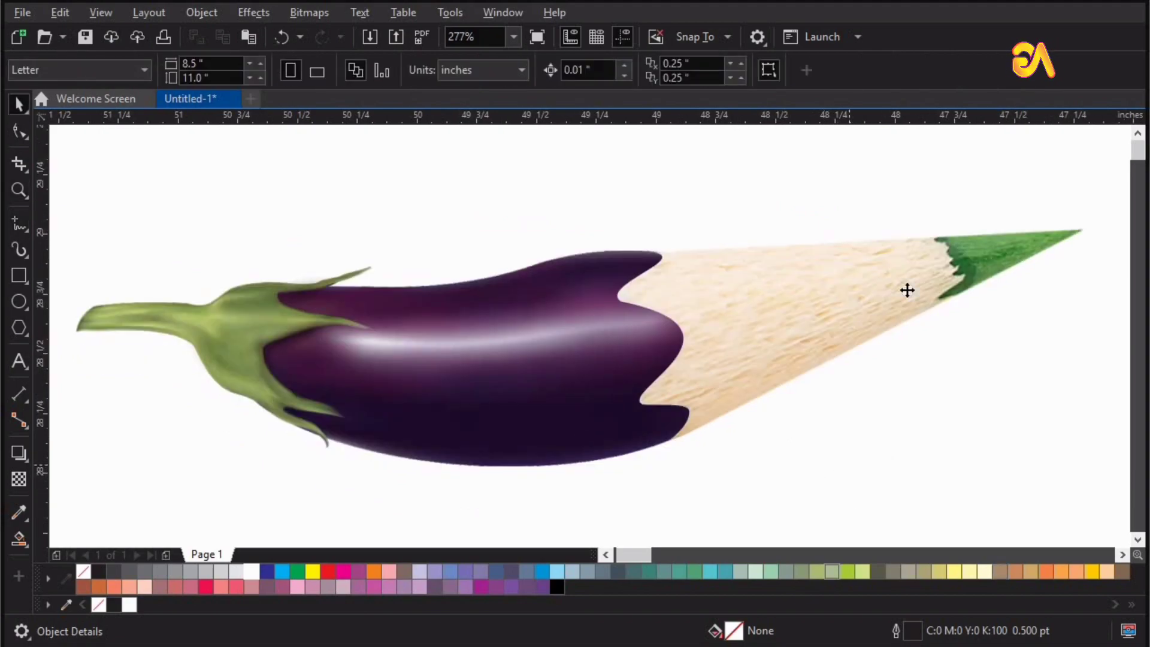
click(856, 289)
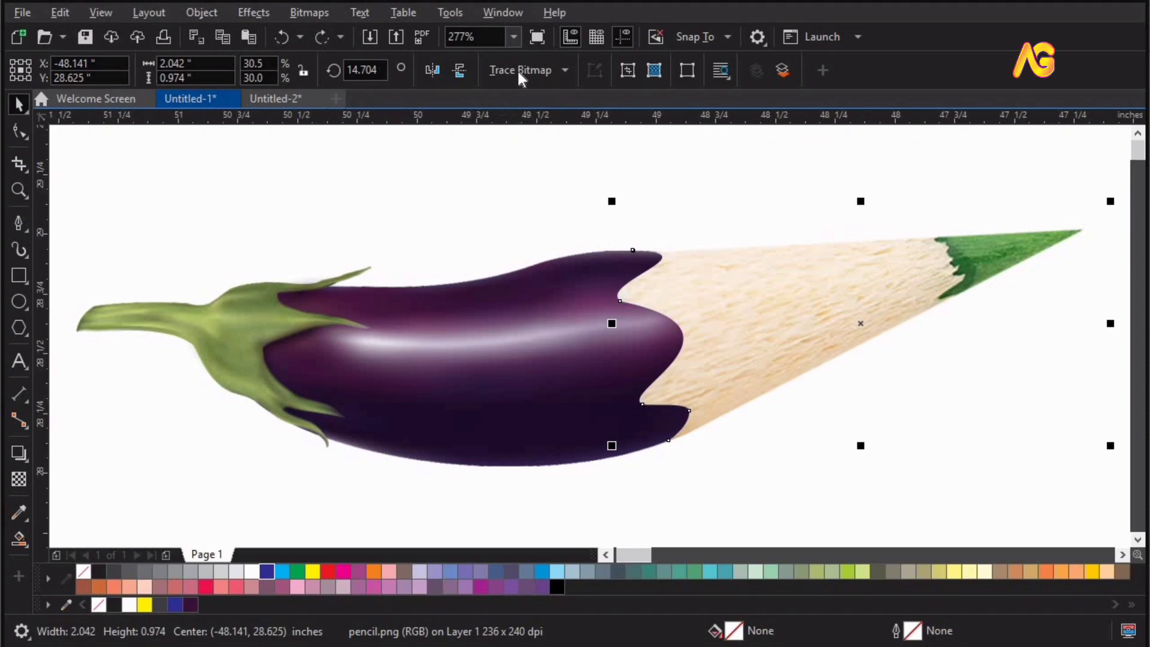
click(516, 69)
mouse_move(515, 138)
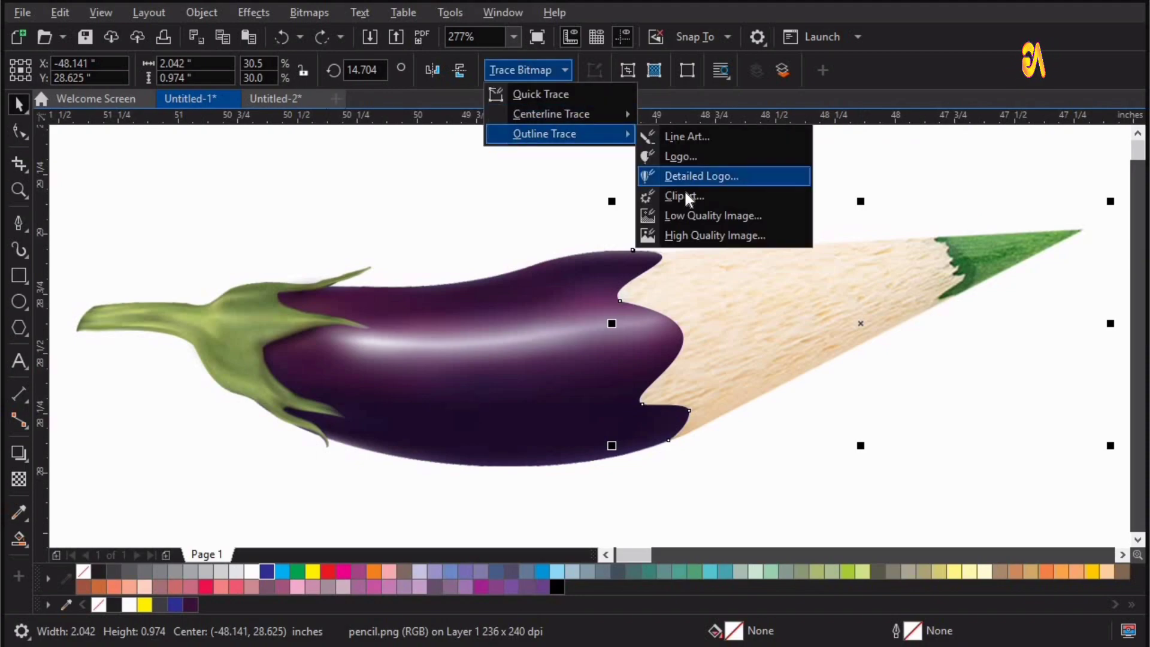
click(684, 194)
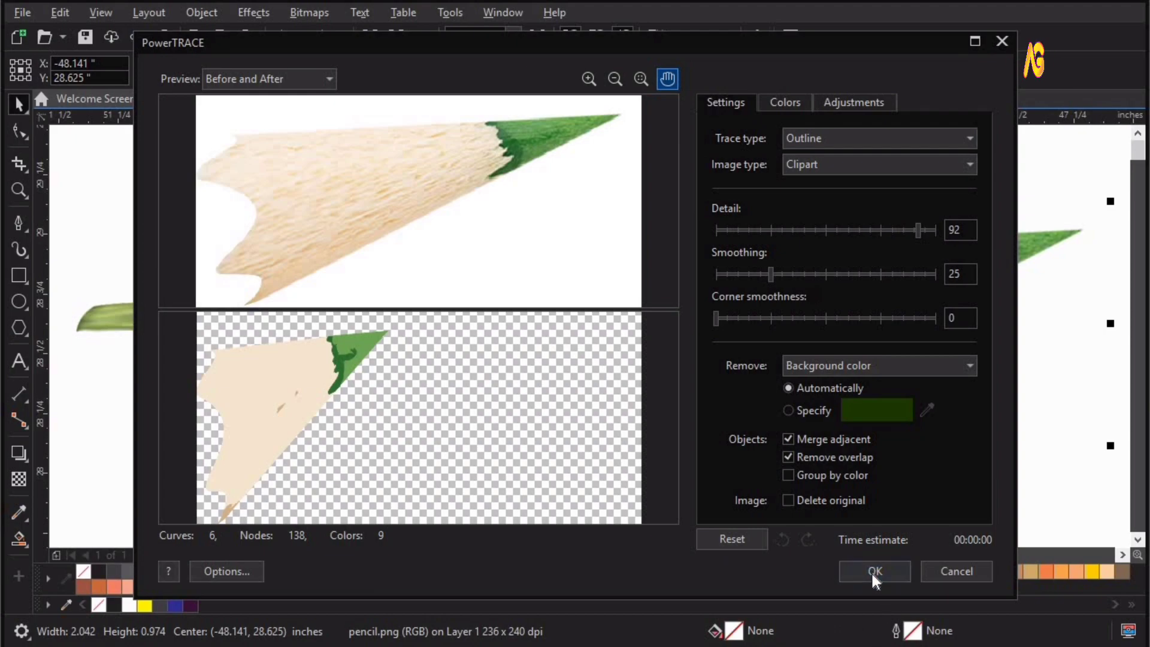
click(871, 571)
Create a boundary curve around the traced pencil shapes and set its outline width to Hairline.
drag(772, 328, 794, 375)
key(ctrl+z)
click(694, 70)
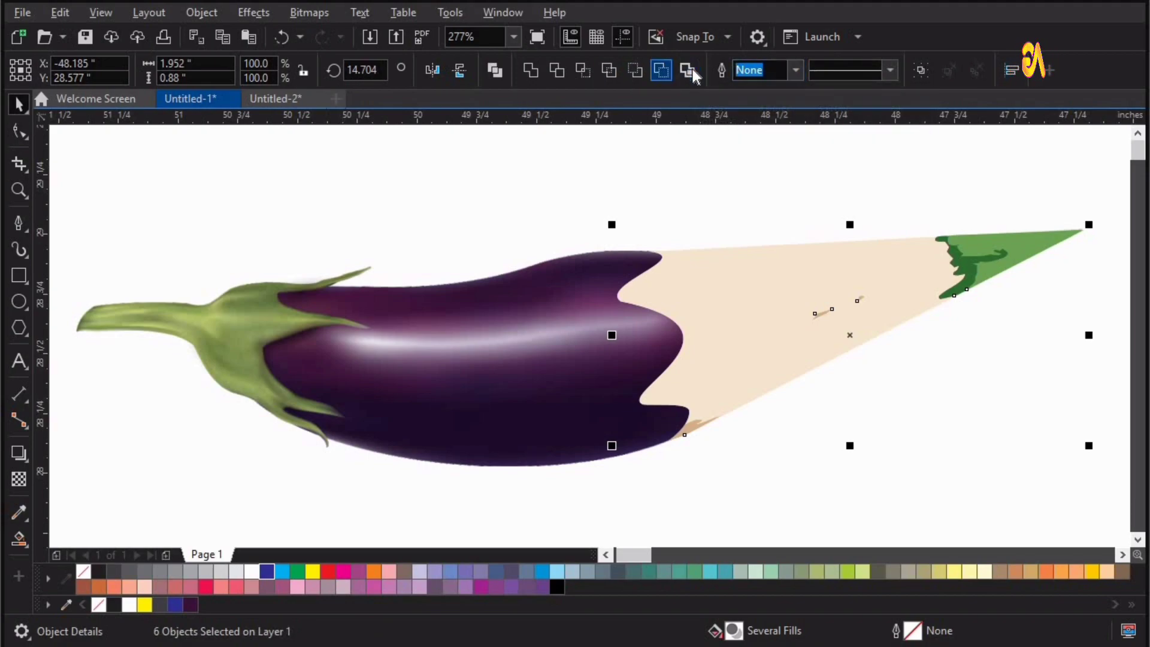
click(661, 70)
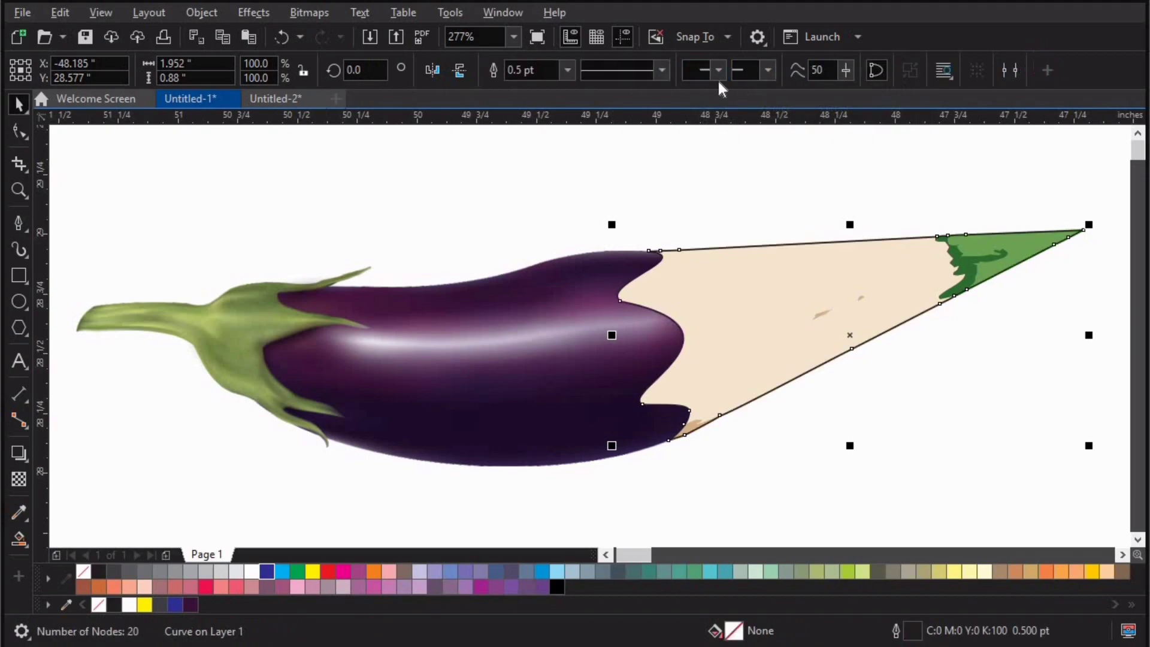
click(569, 71)
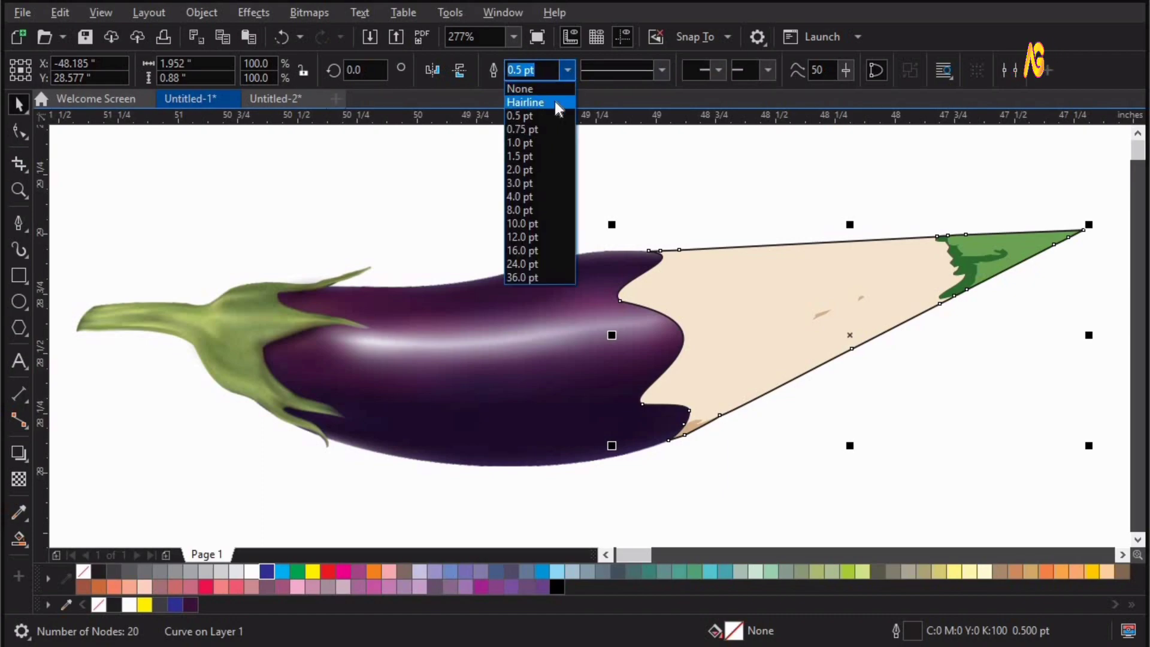
click(555, 104)
Delete the traced wood and green color shapes, keeping the hairline boundary over the original pencil image.
drag(736, 268, 763, 229)
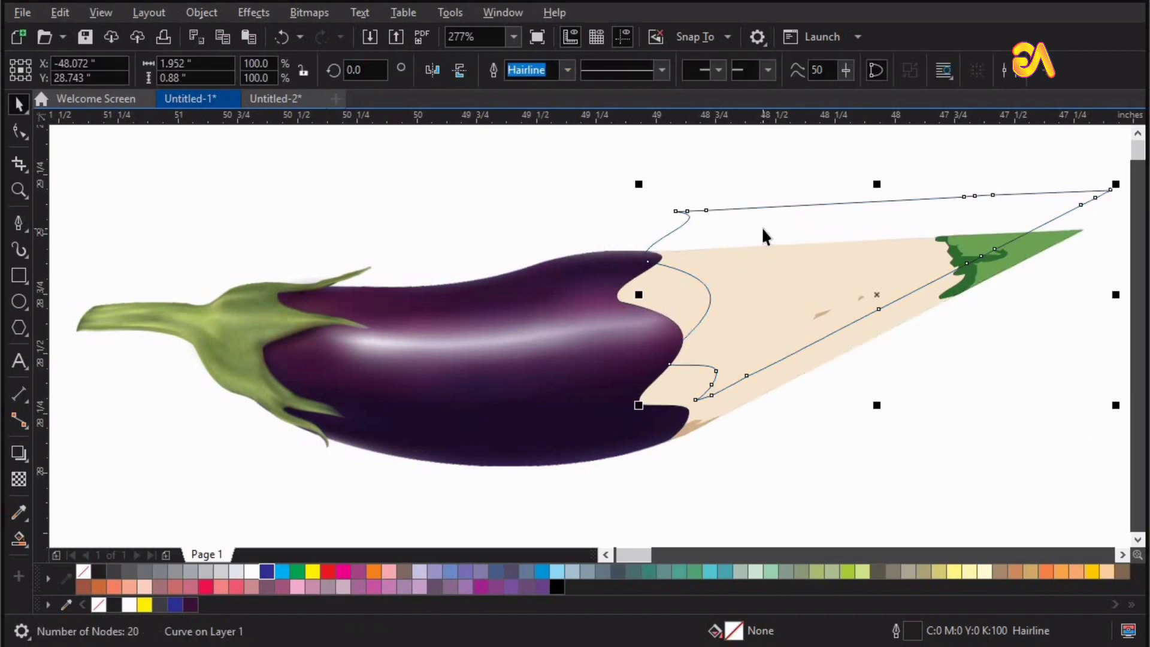
key(ctrl+z)
mouse_move(541, 179)
mouse_down()
mouse_move(775, 423)
mouse_move(992, 542)
mouse_up()
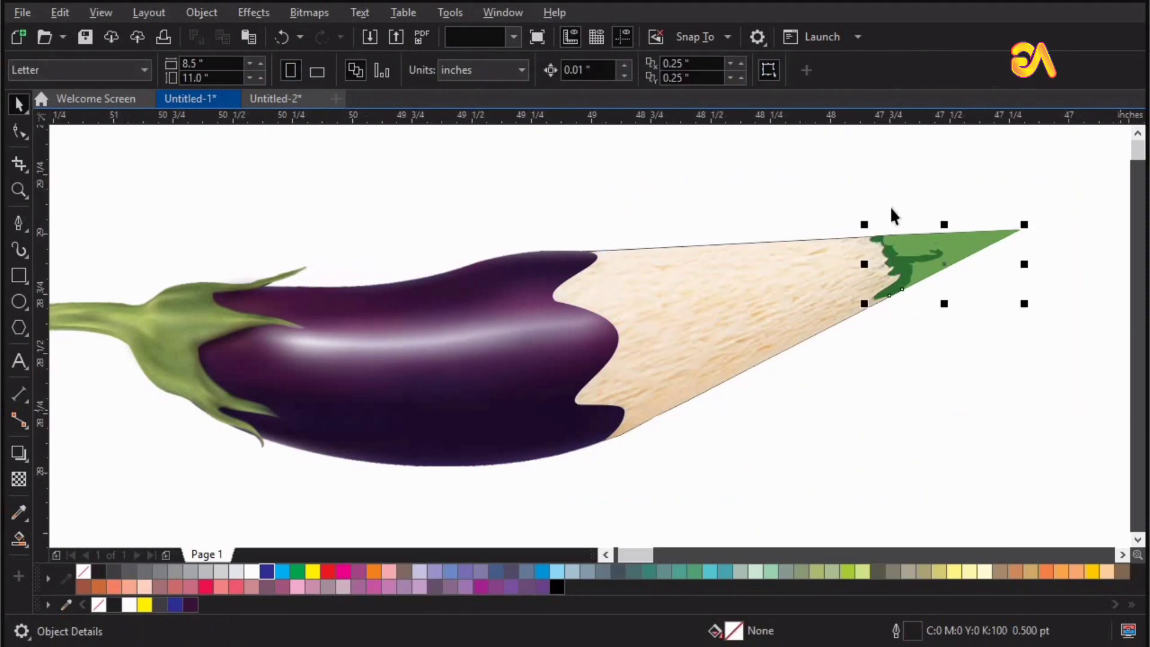
click(492, 495)
drag(895, 181, 456, 503)
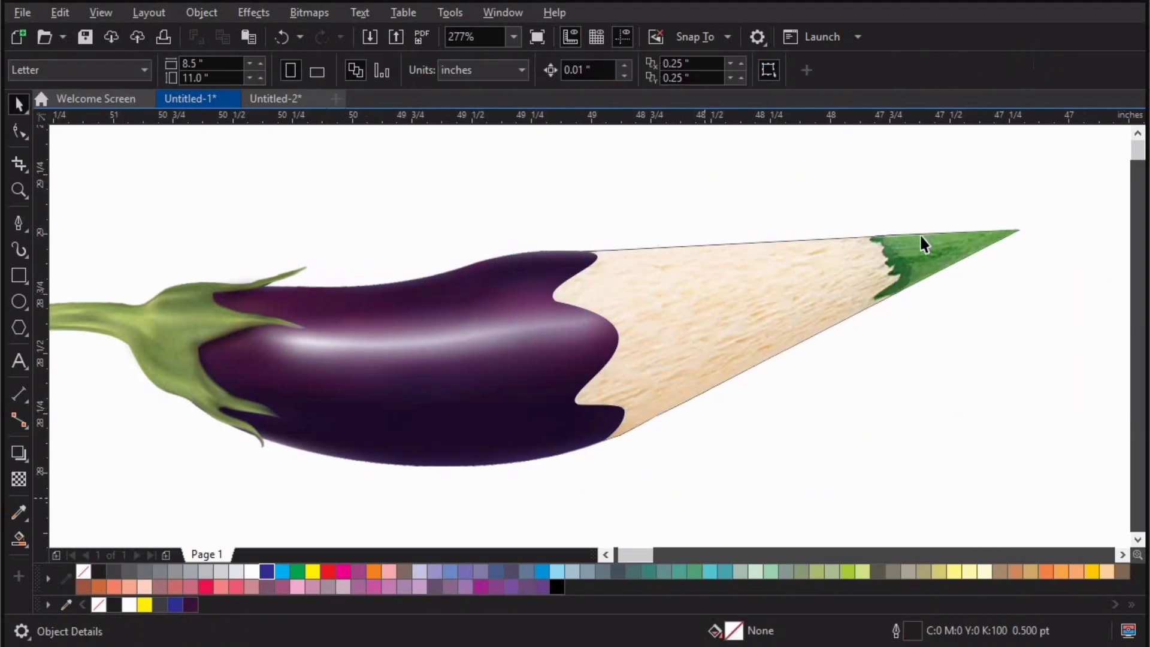
Draw a jagged Pen line along the edge between the wood and the green lead, extending past both sides of the boundary.
key(z)
drag(737, 186, 1047, 356)
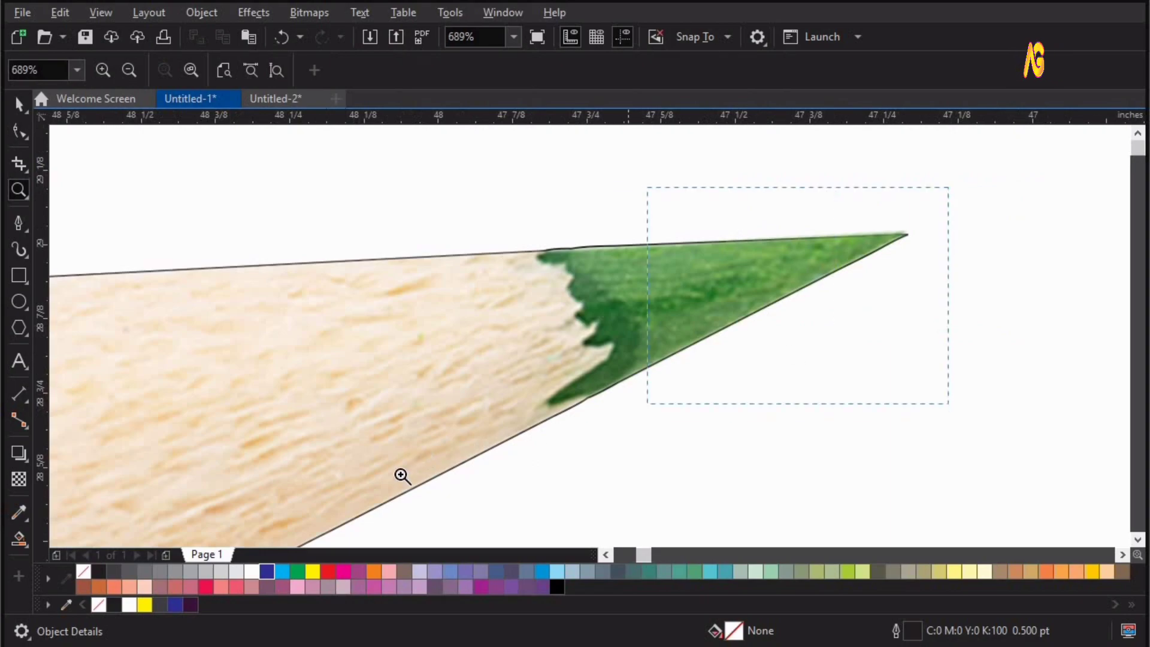
drag(537, 469, 537, 473)
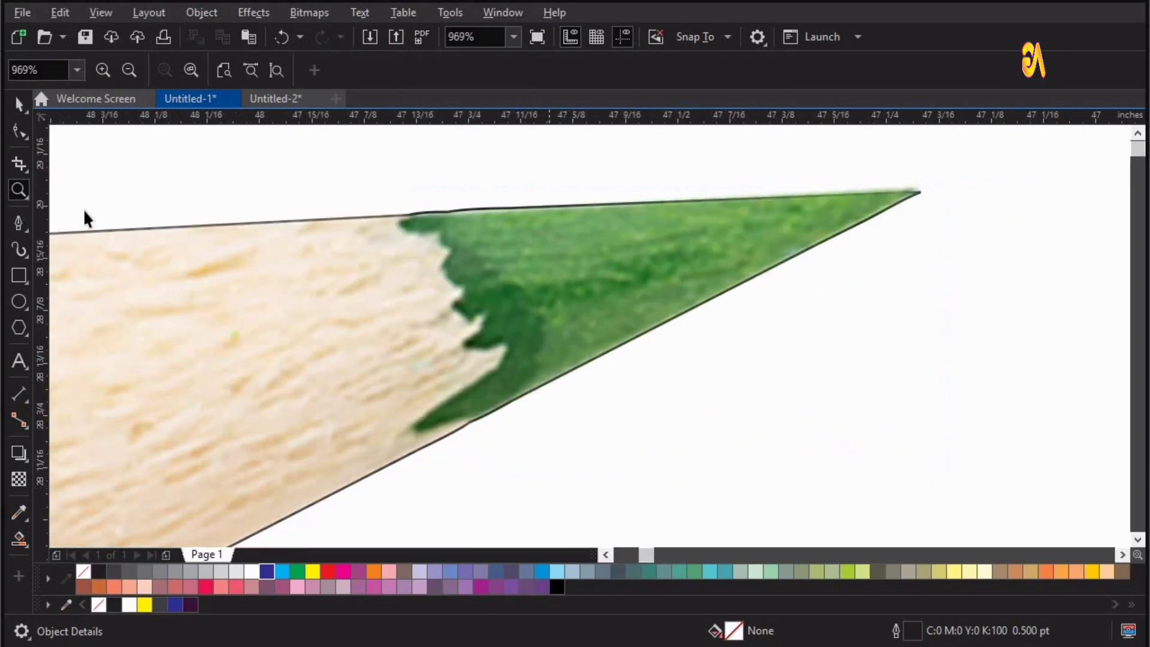
click(19, 228)
click(426, 186)
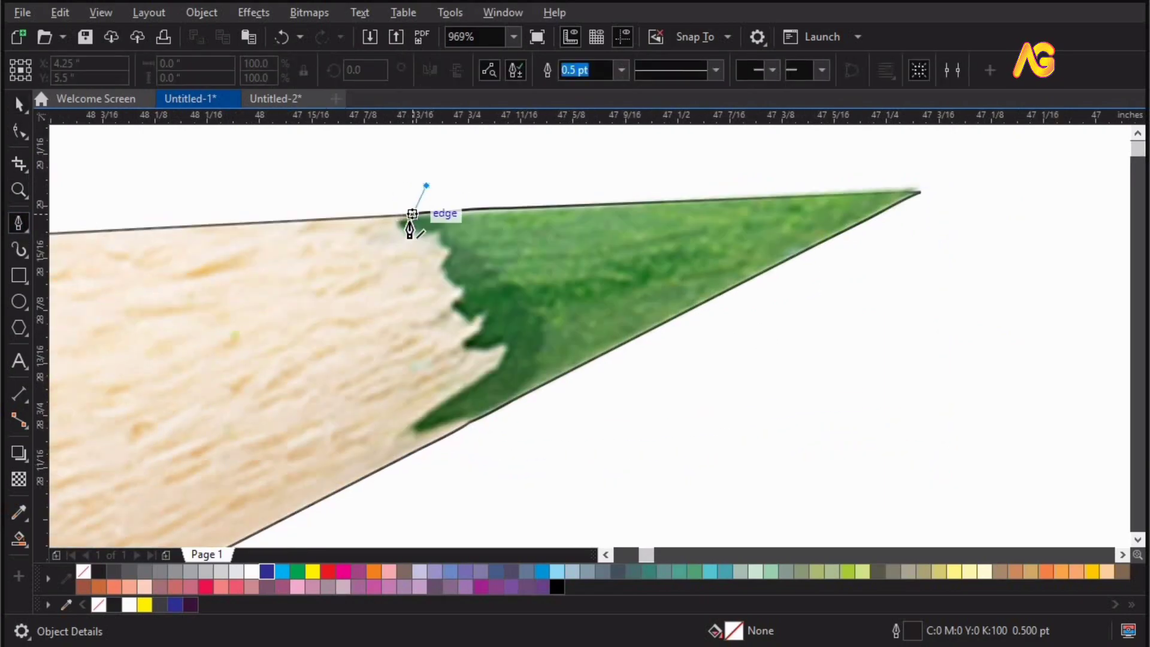
click(397, 228)
click(412, 229)
click(440, 229)
click(448, 243)
click(440, 266)
click(465, 281)
click(455, 302)
click(468, 323)
click(482, 309)
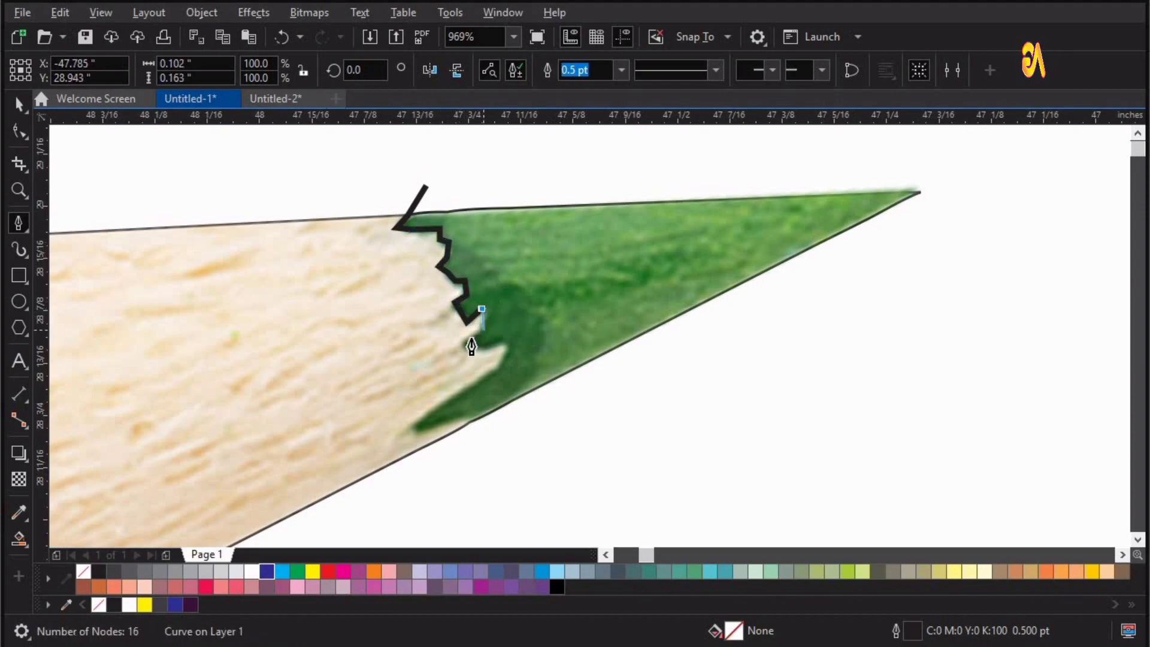
click(486, 350)
click(505, 342)
click(503, 364)
click(415, 425)
click(421, 432)
click(448, 422)
click(470, 423)
double_click(487, 439)
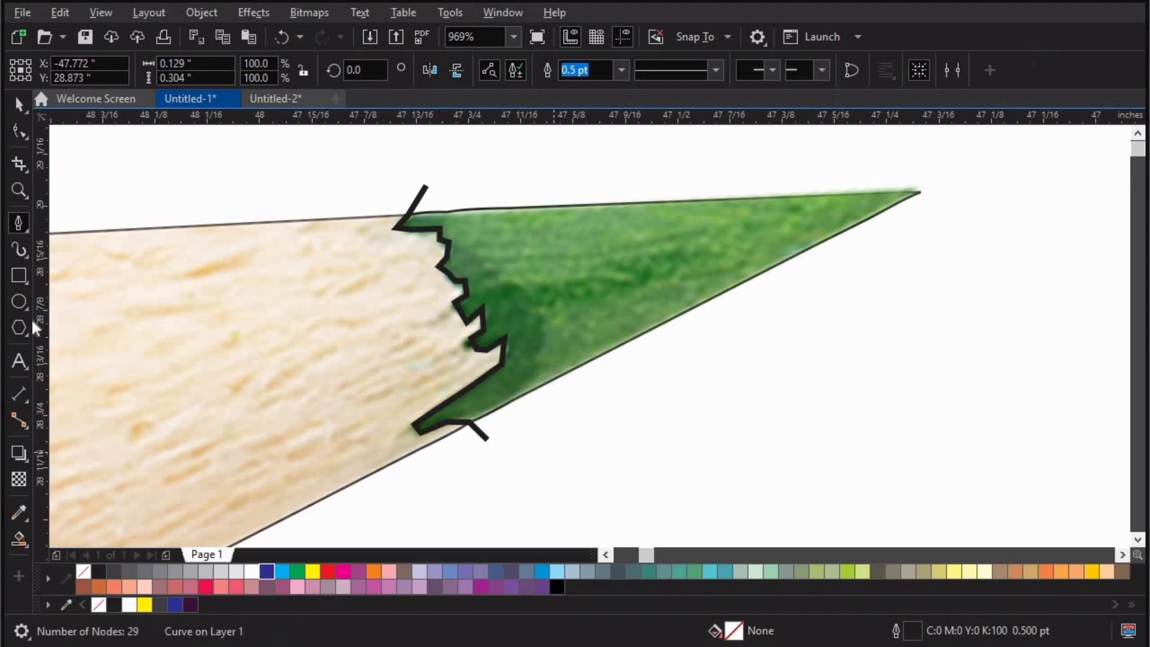
Smart Fill the enclosed lead area with dark gray and a 0.5 pt outline, and delete the jagged guide line.
click(18, 539)
click(596, 315)
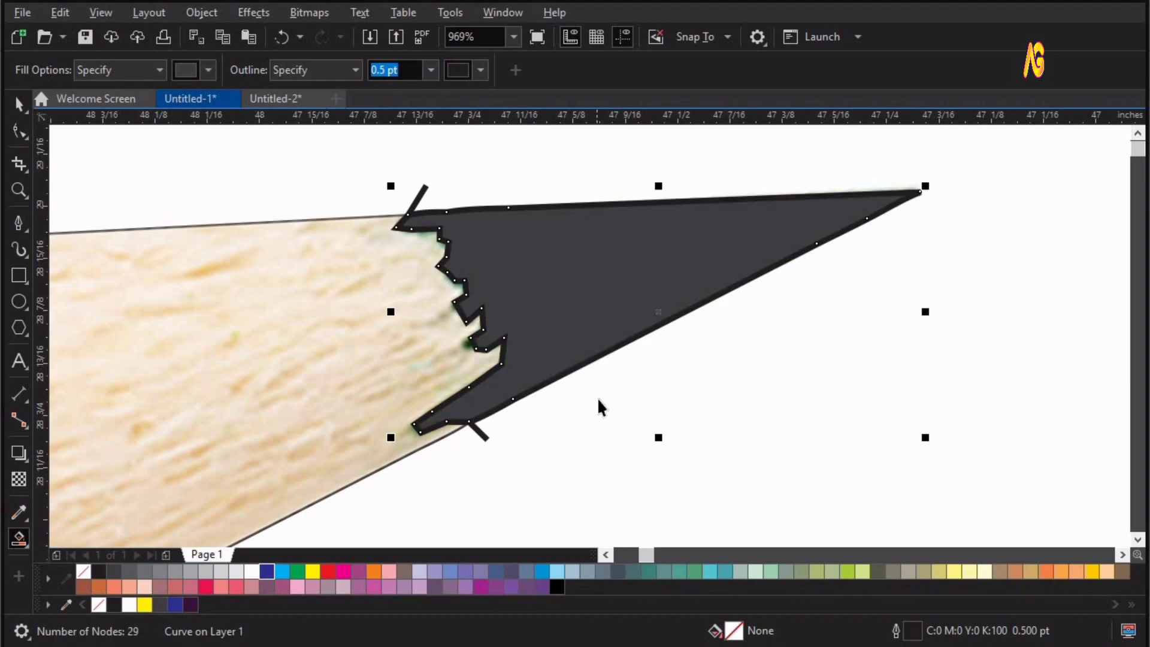
key(space)
click(429, 203)
drag(424, 192, 271, 154)
key(Delete)
Remove the hairline boundary around the pencil tip, keeping the wood image in place under the dark lead shape.
click(265, 268)
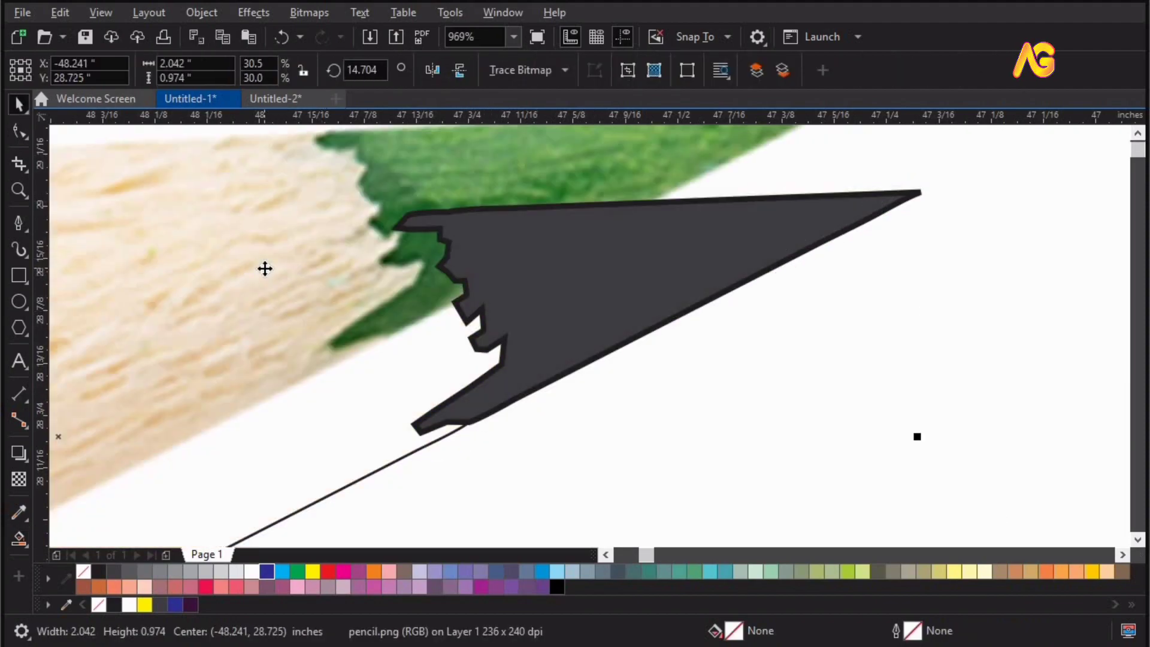
key(ctrl+z)
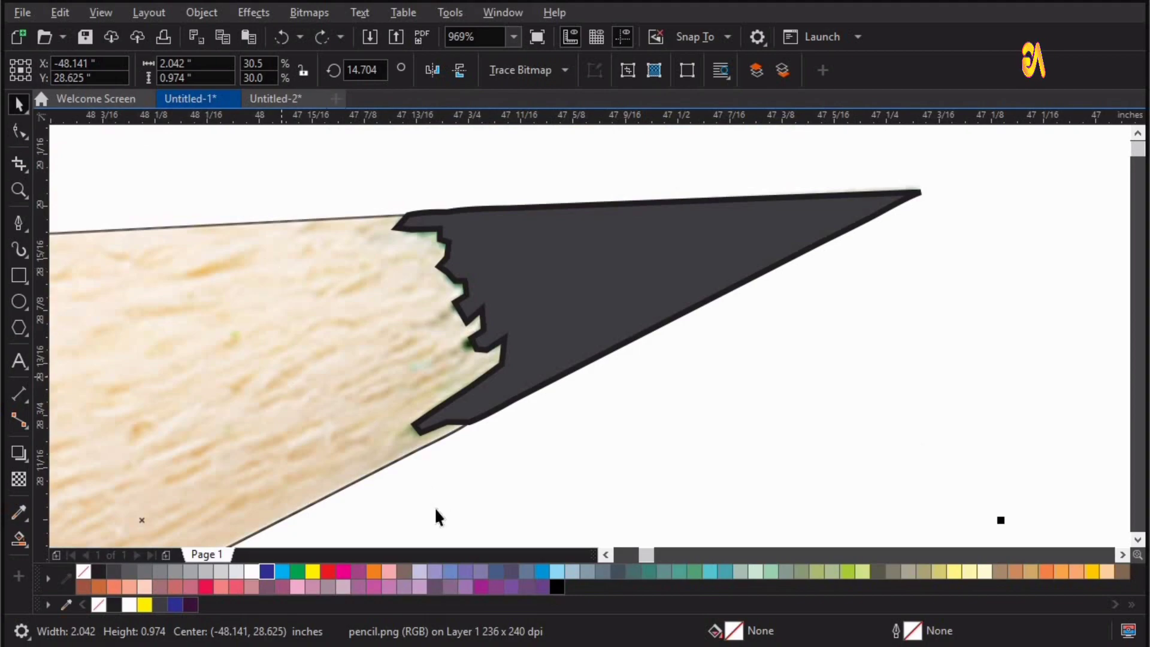
key(F4)
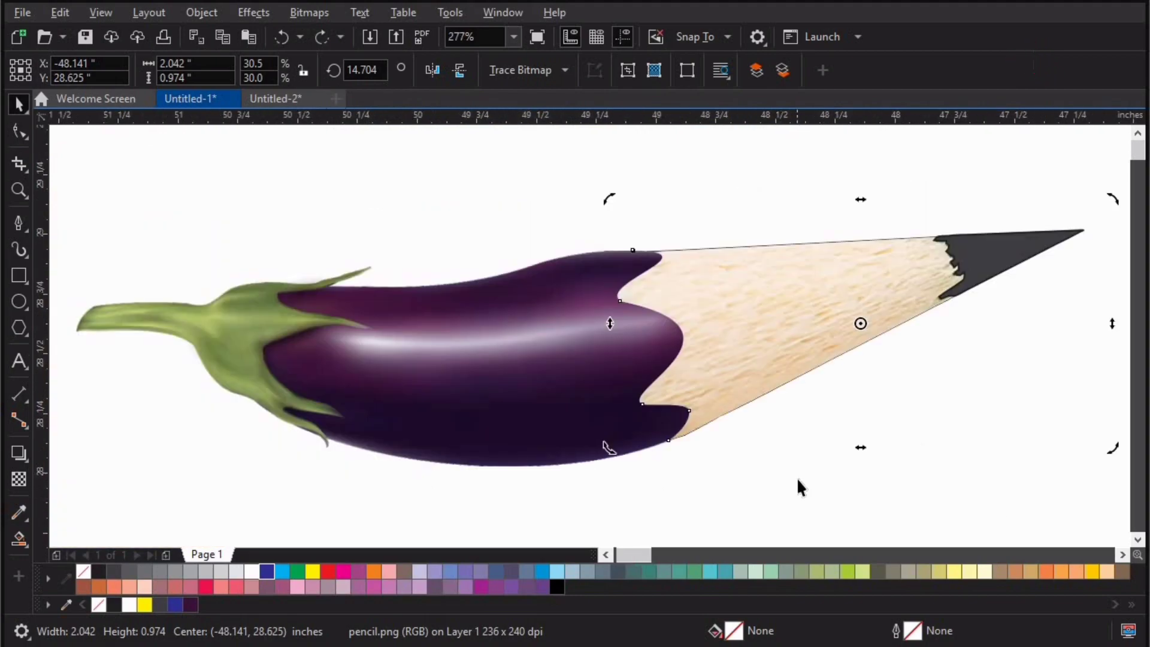
click(797, 477)
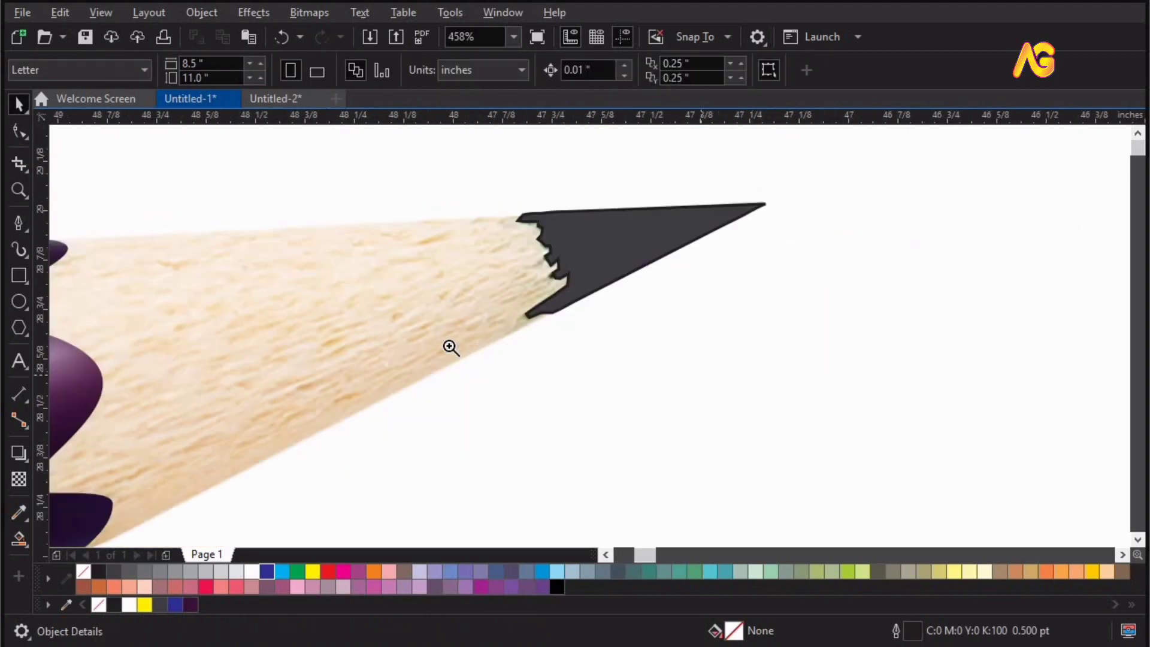
drag(449, 346, 847, 141)
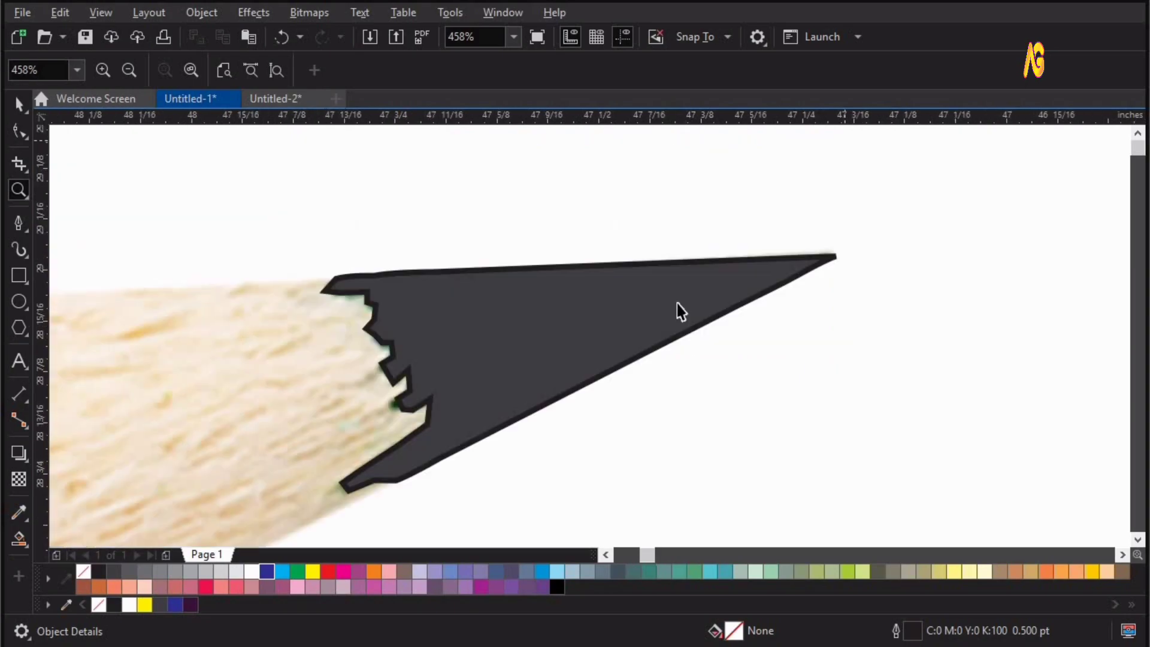
Remove the outline from the dark lead shape and delete the two extra nodes along its upper edge.
click(677, 303)
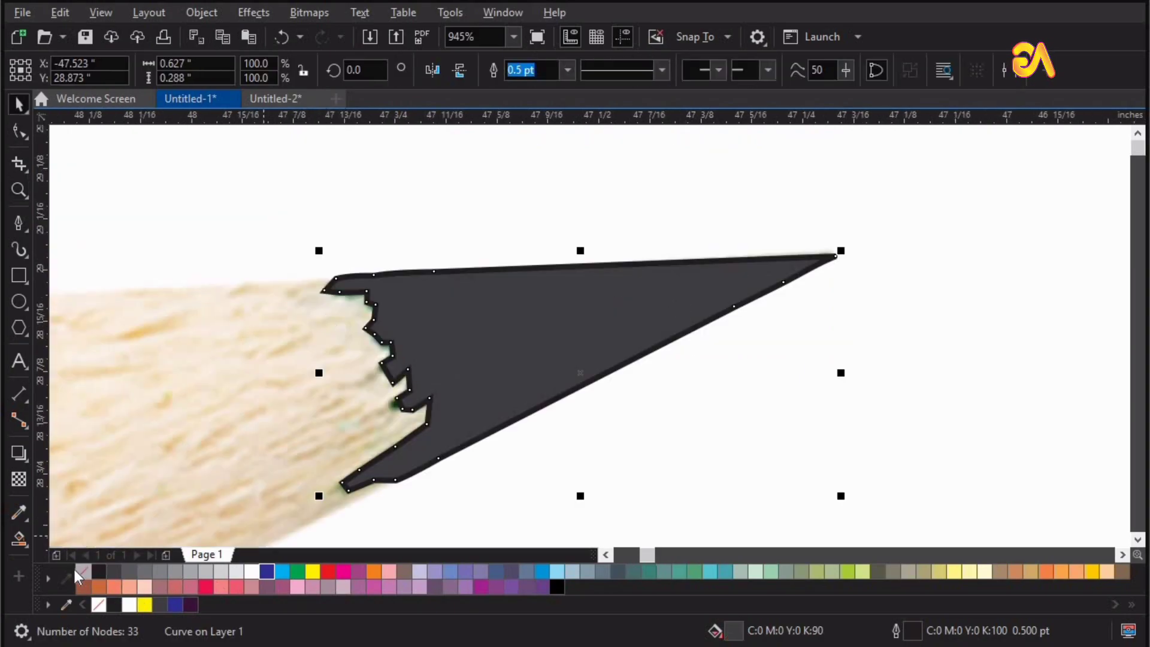
key(z)
drag(278, 187, 996, 483)
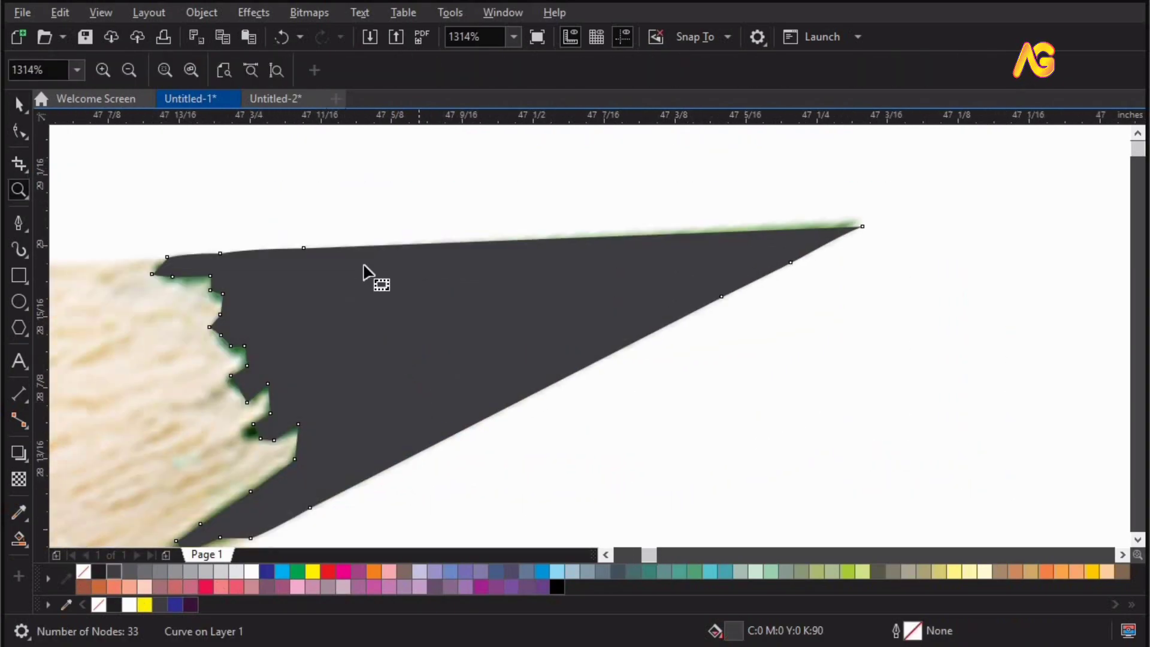
key(F10)
drag(300, 256, 244, 262)
key(Delete)
key(Delete)
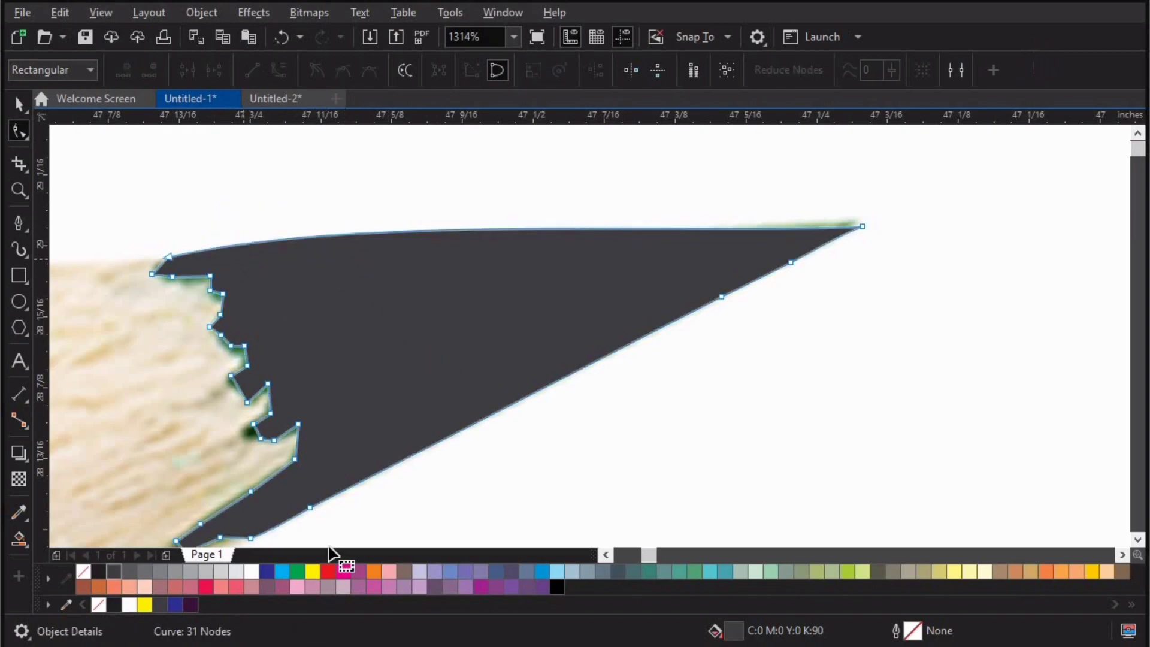
Try deleting the two nodes on the lead shape's lower edge near the tip, and undo the deletion.
drag(635, 406, 828, 256)
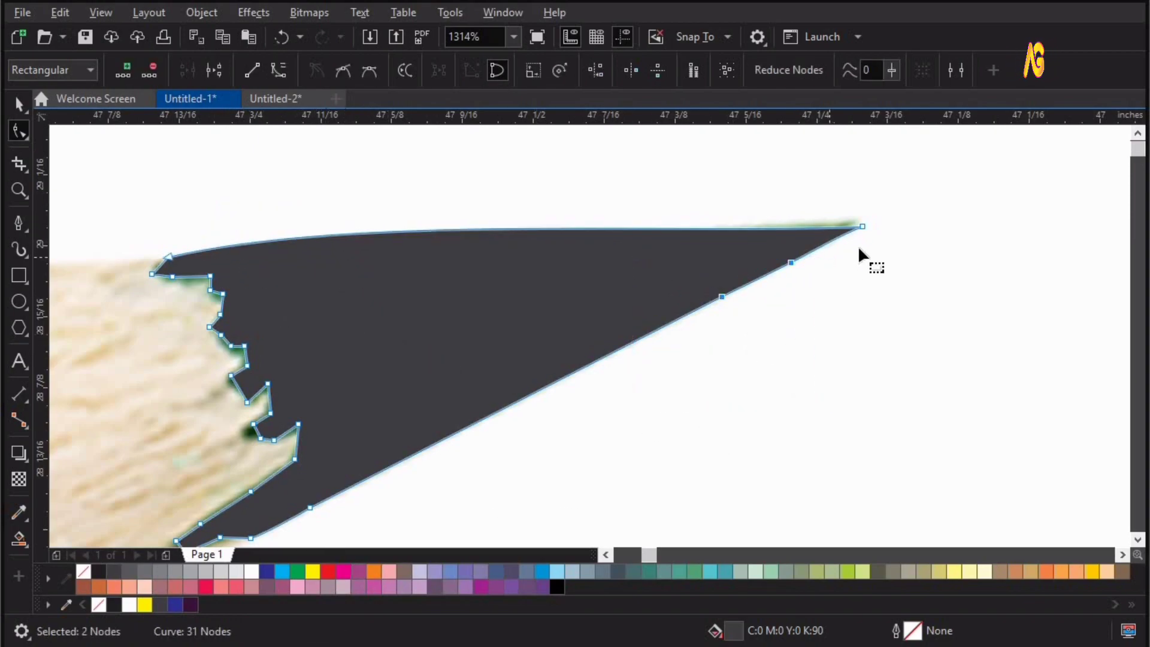
key(Delete)
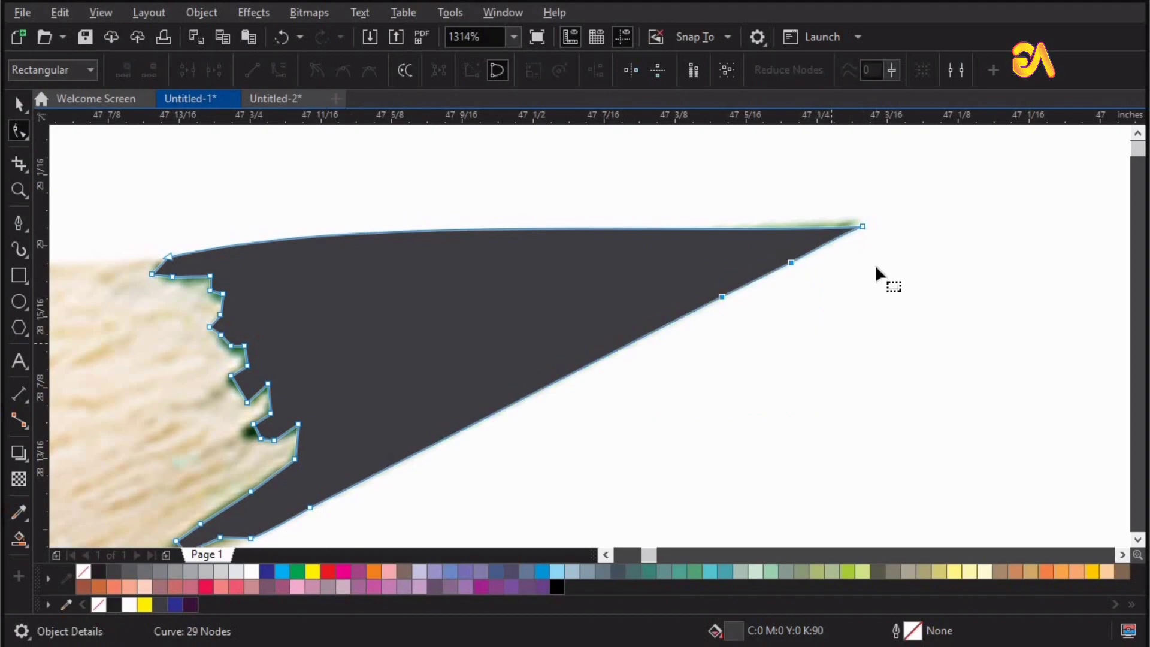
key(ctrl+z)
Move the lead shape's tip node slightly upward and adjust its curve handles so the shape covers the green point.
drag(866, 218, 866, 216)
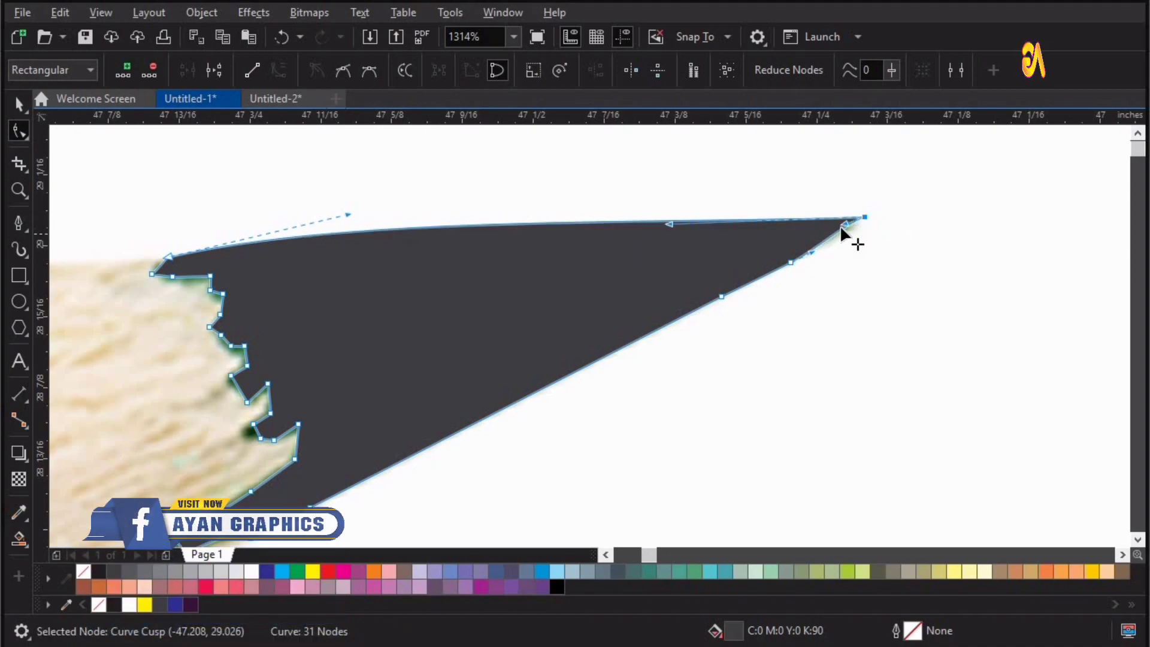
drag(843, 225, 848, 230)
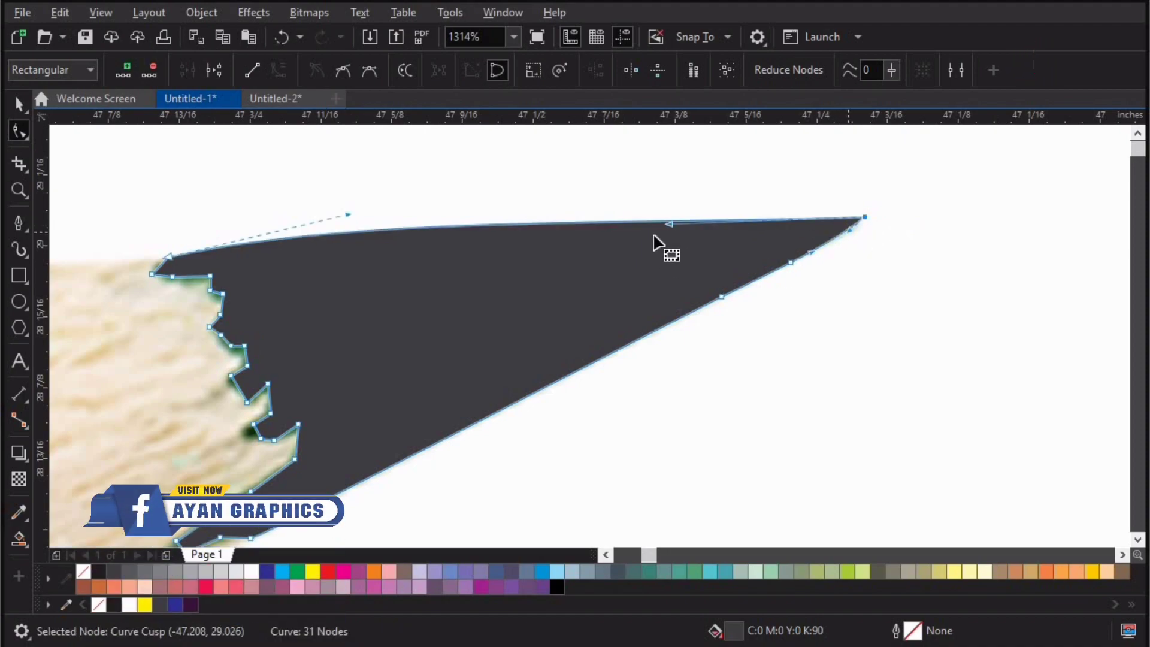
drag(671, 223, 672, 220)
key(space)
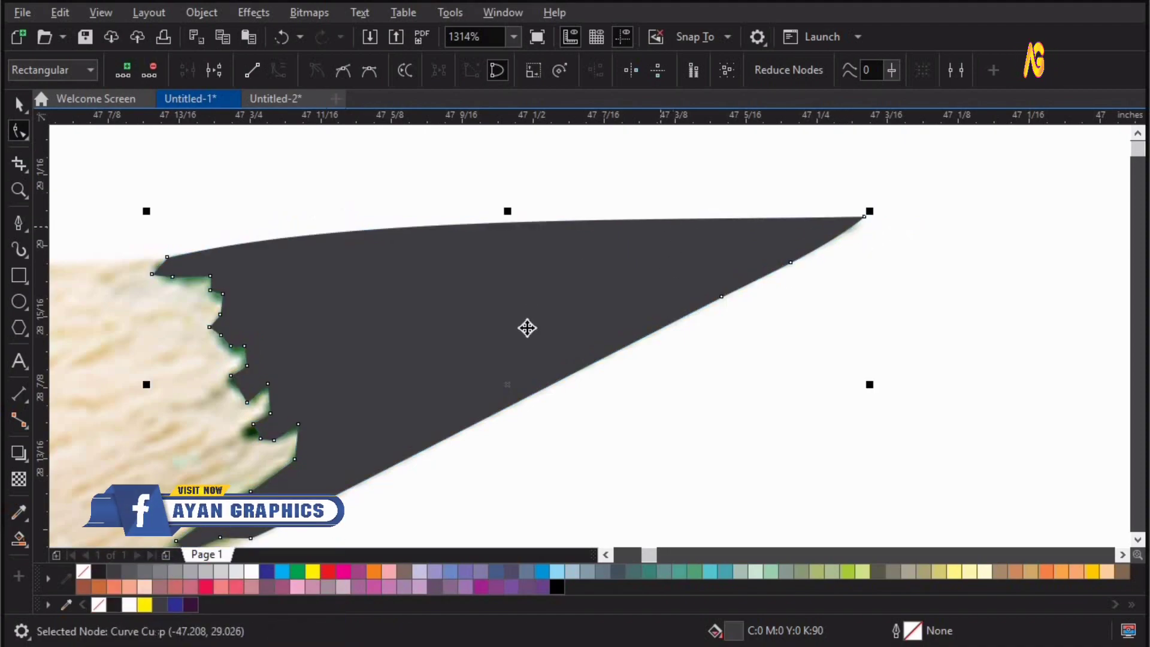
key(F4)
click(901, 430)
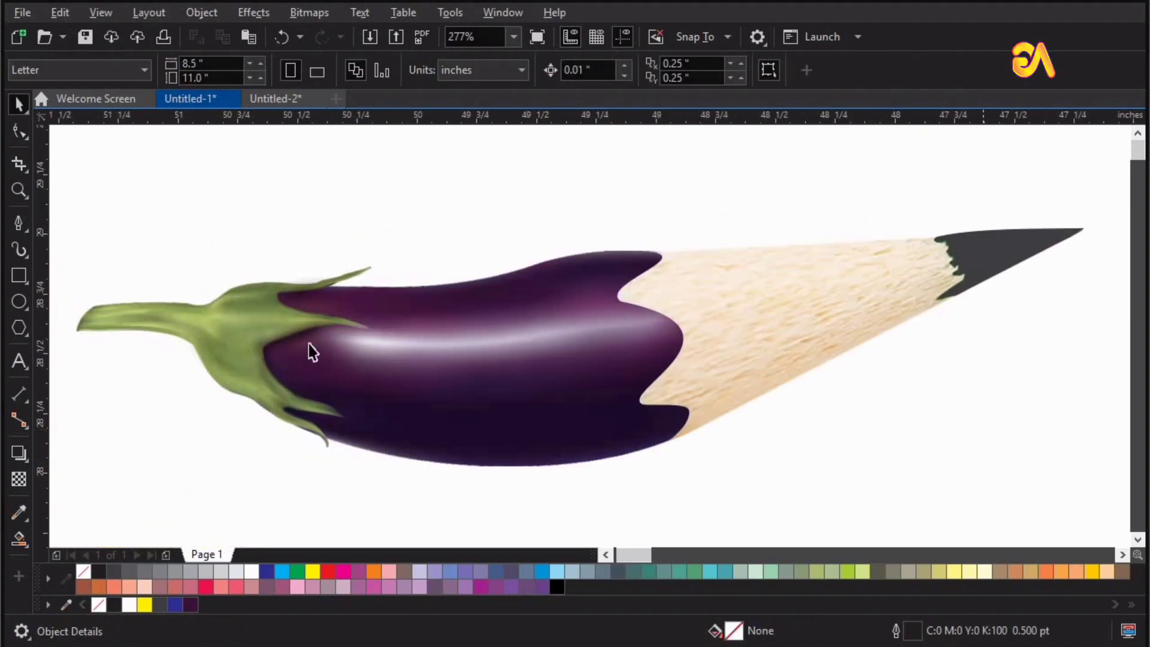
Fill the lead shape with a dark purple (#44254A) sampled from the eggplant's body.
key(Tab)
click(19, 513)
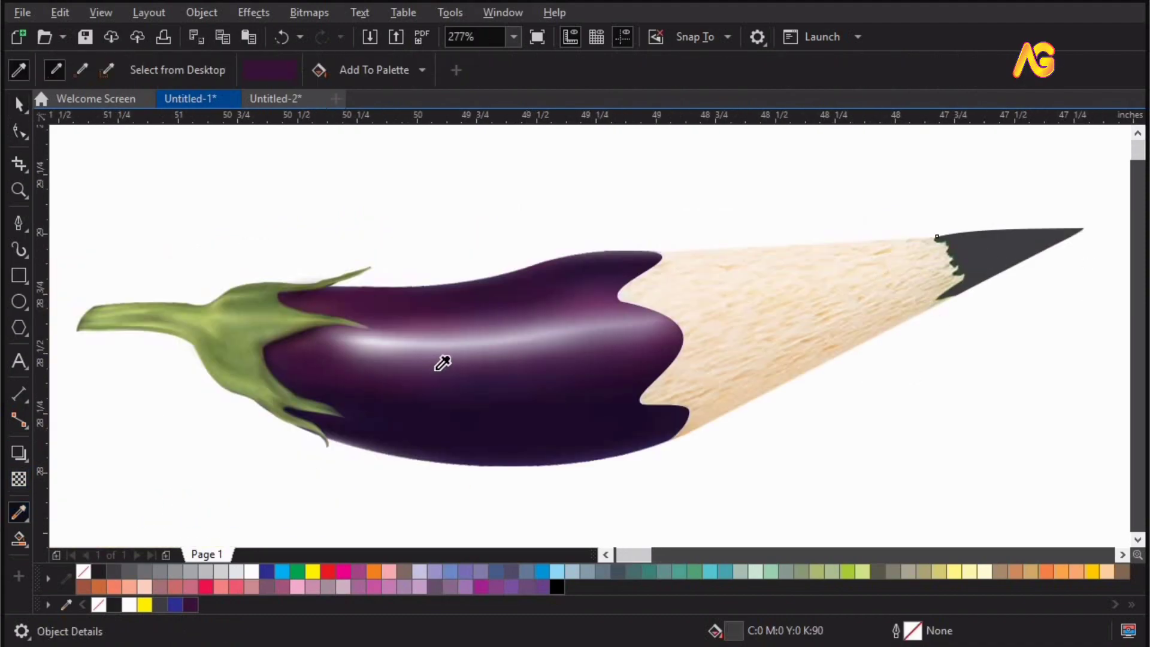
click(469, 368)
click(1015, 252)
Try the Multiply merge mode on the purple lead shape's transparency, and settle on Overlay.
key(z)
drag(839, 172, 1112, 357)
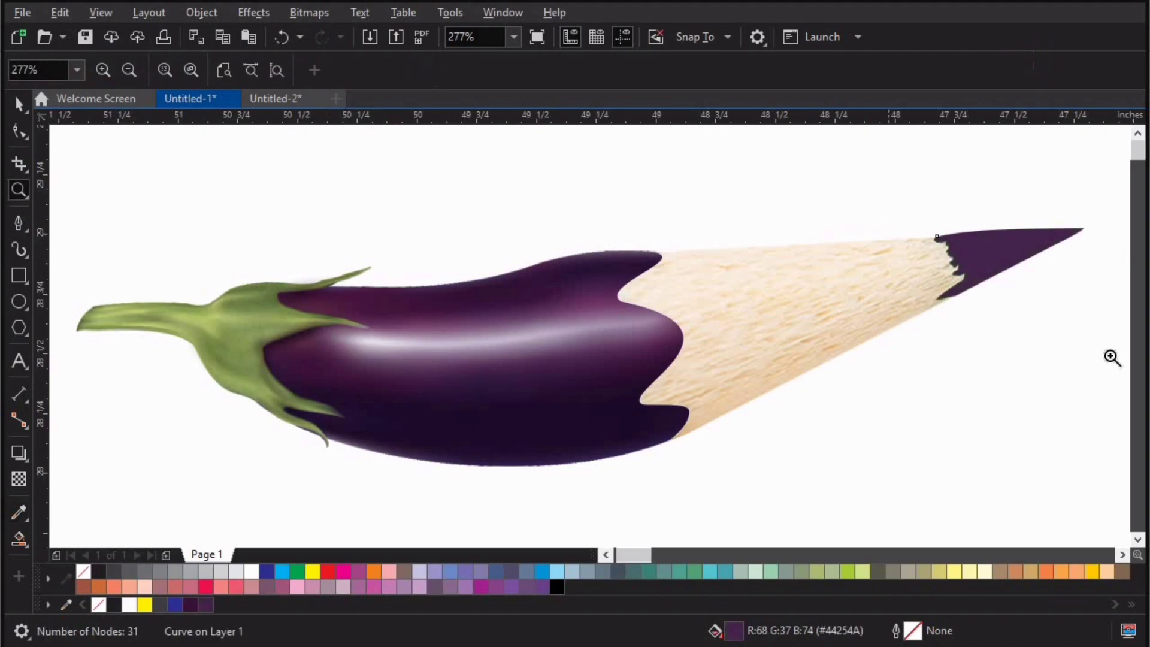
key(space)
click(19, 479)
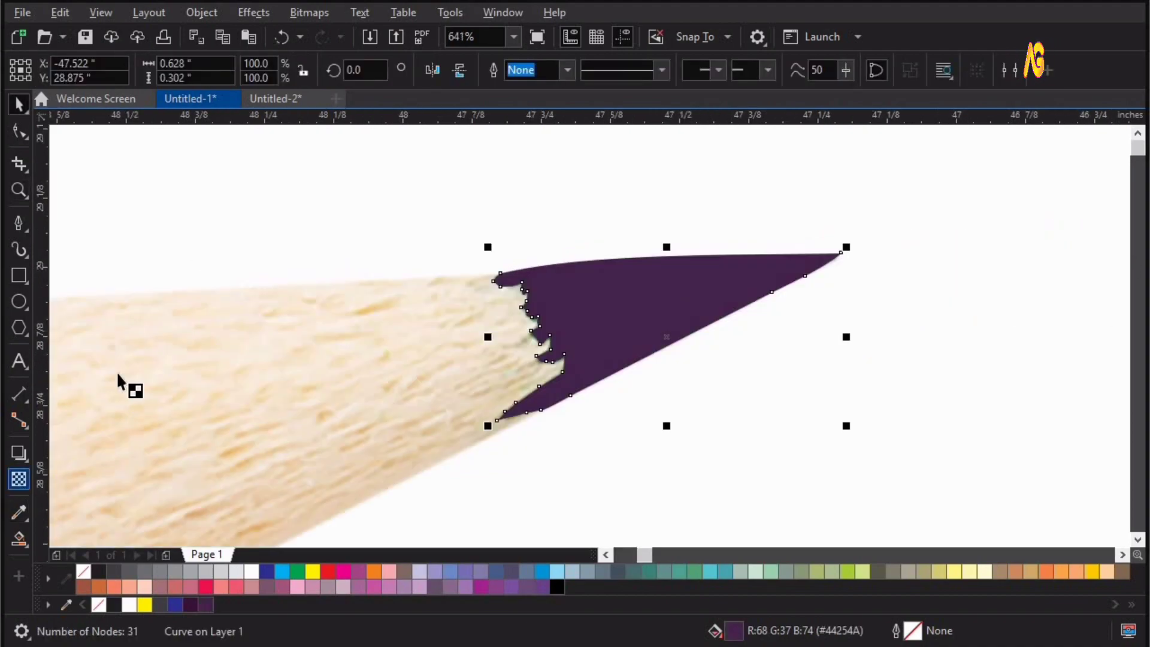
click(213, 73)
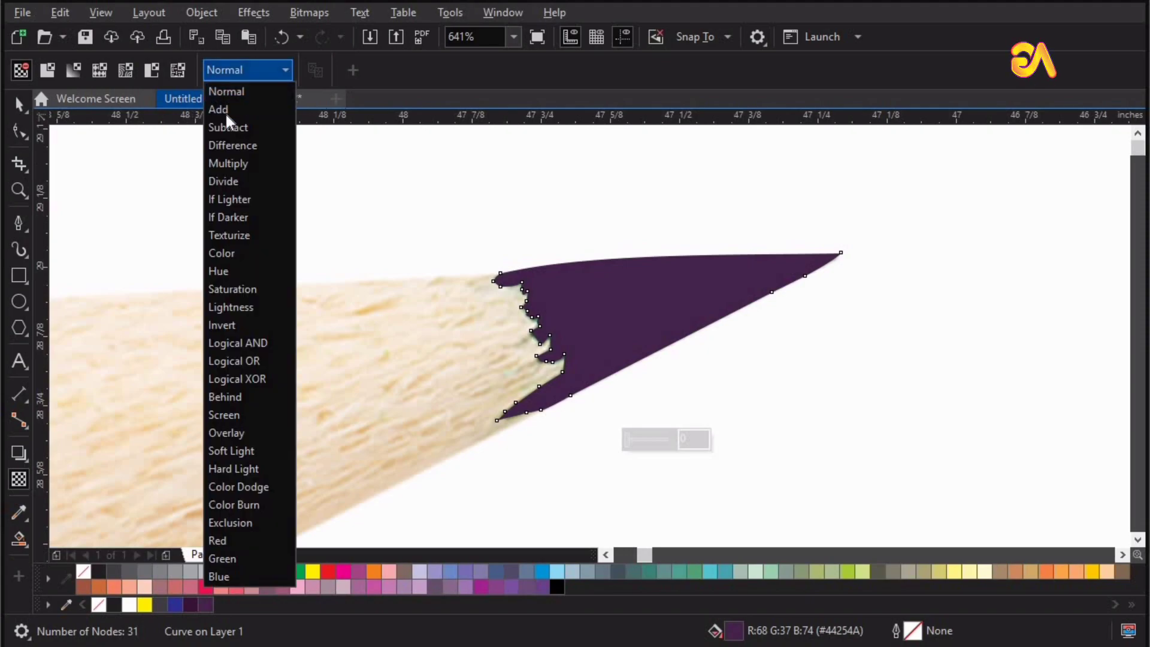
click(233, 163)
click(243, 71)
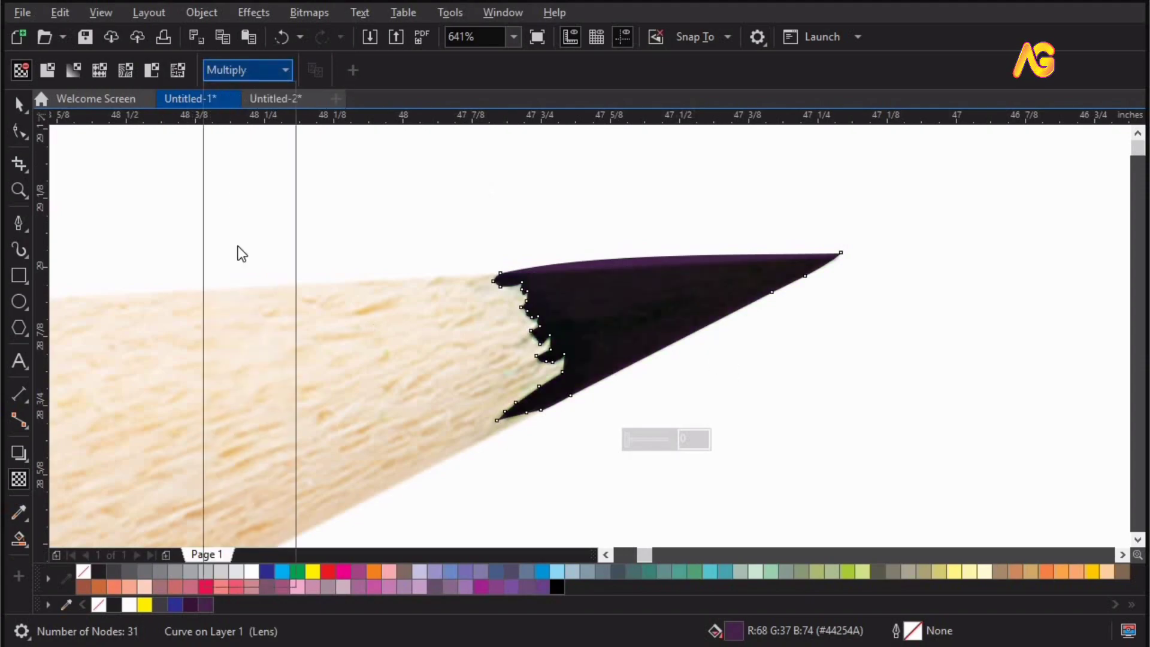
click(237, 433)
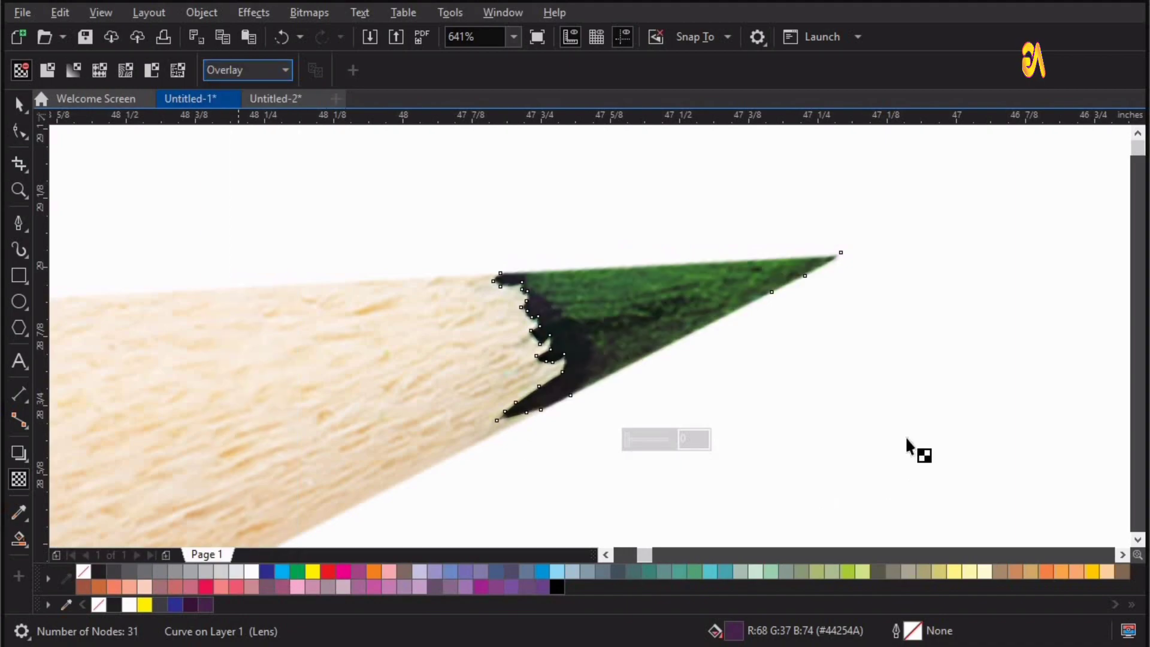
click(906, 433)
key(space)
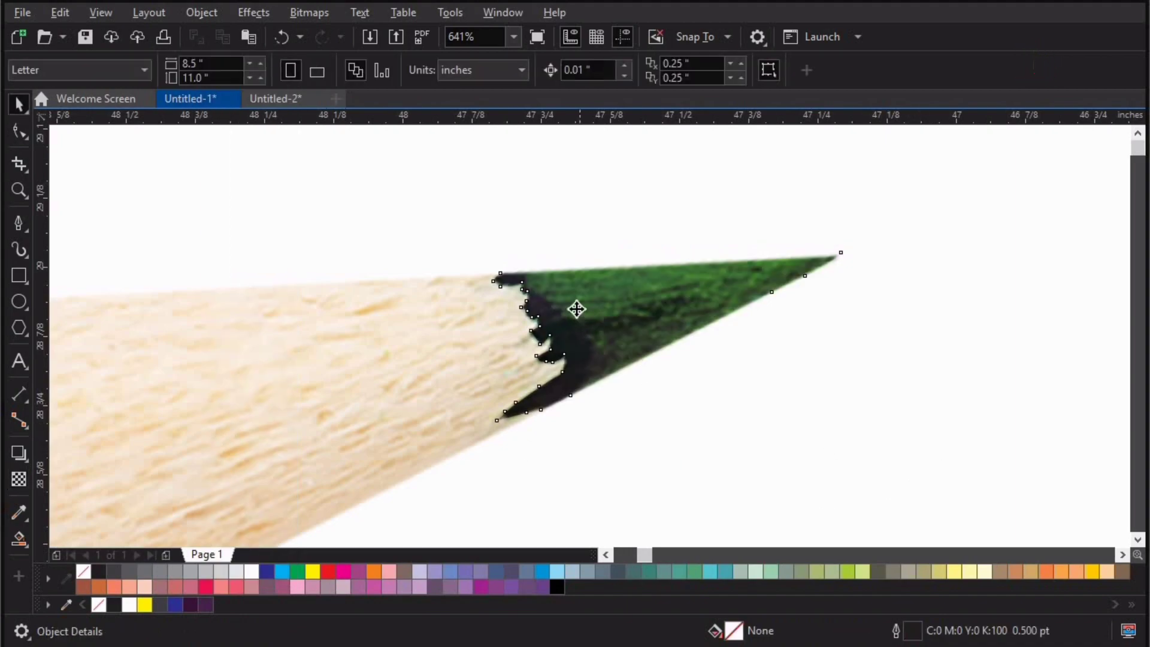
Move the lead shape off the pencil tip, undo the move, and deselect everything.
mouse_move(576, 309)
mouse_down()
mouse_move(827, 218)
mouse_move(819, 189)
mouse_up()
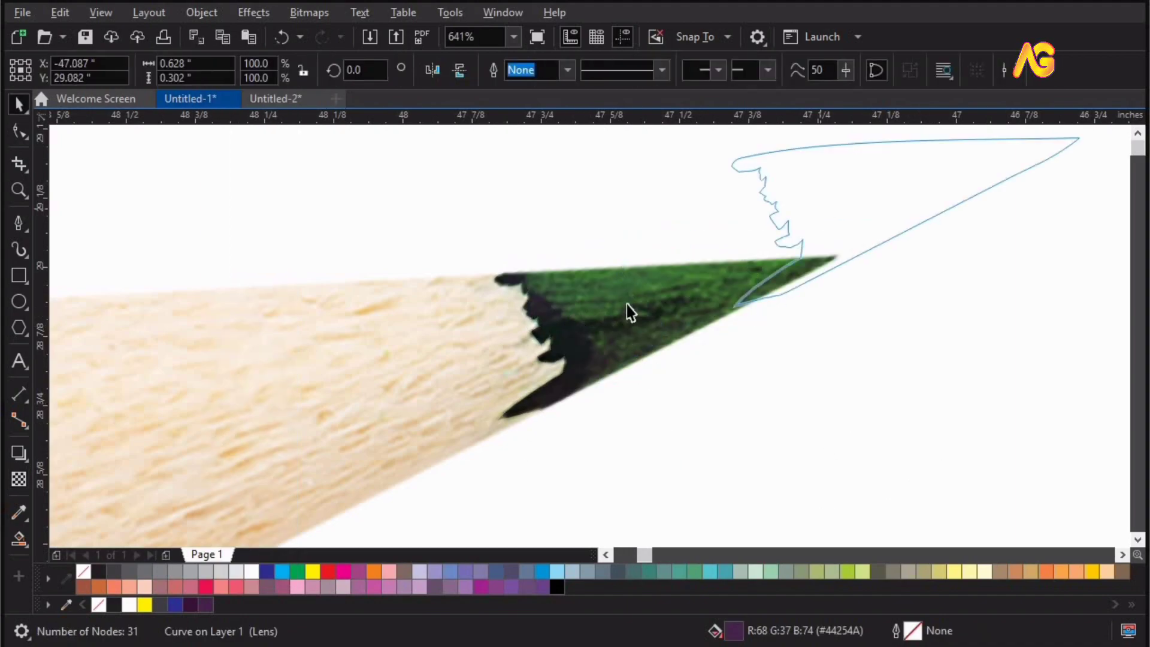
key(ctrl+z)
click(833, 459)
key(F4)
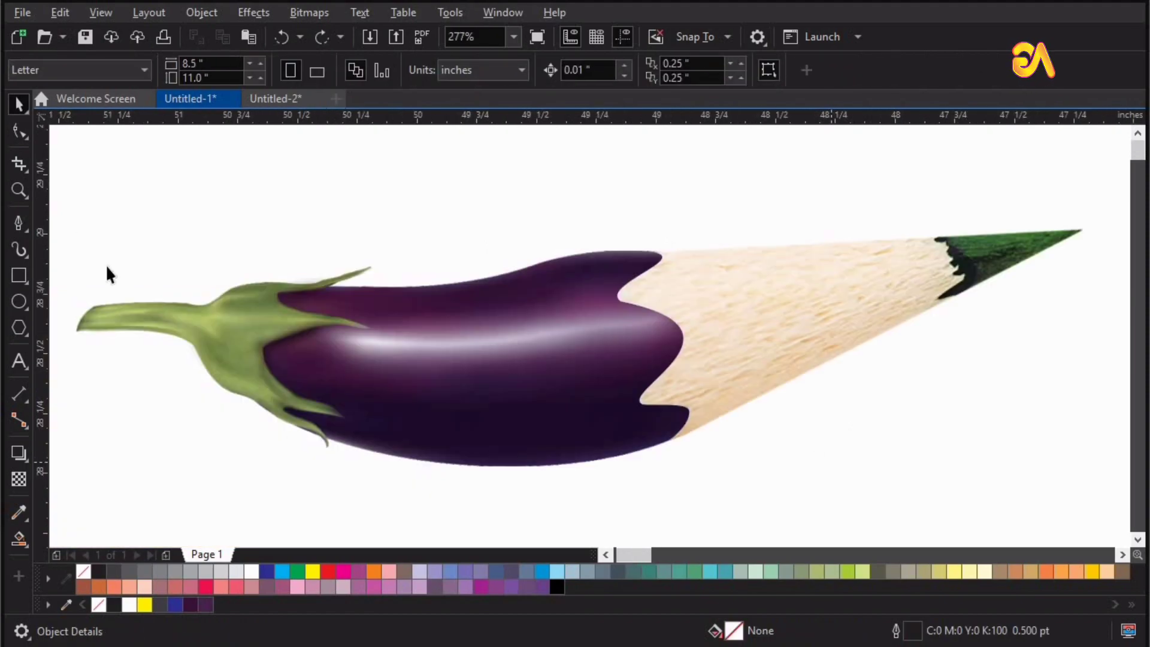
click(23, 302)
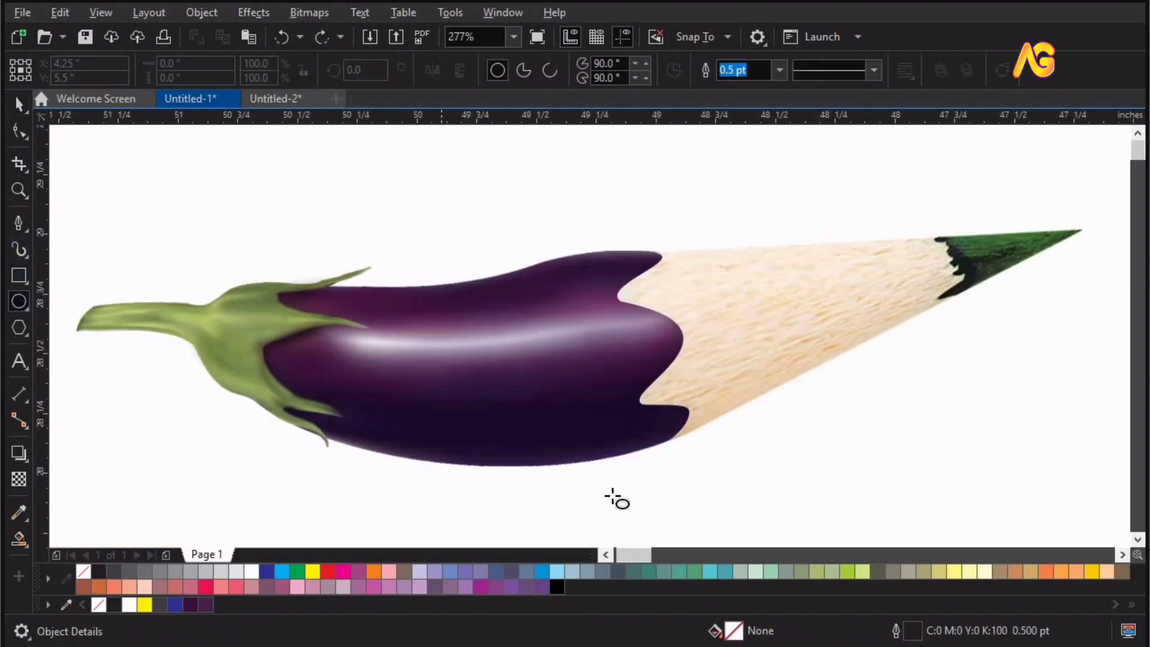
drag(386, 476, 714, 500)
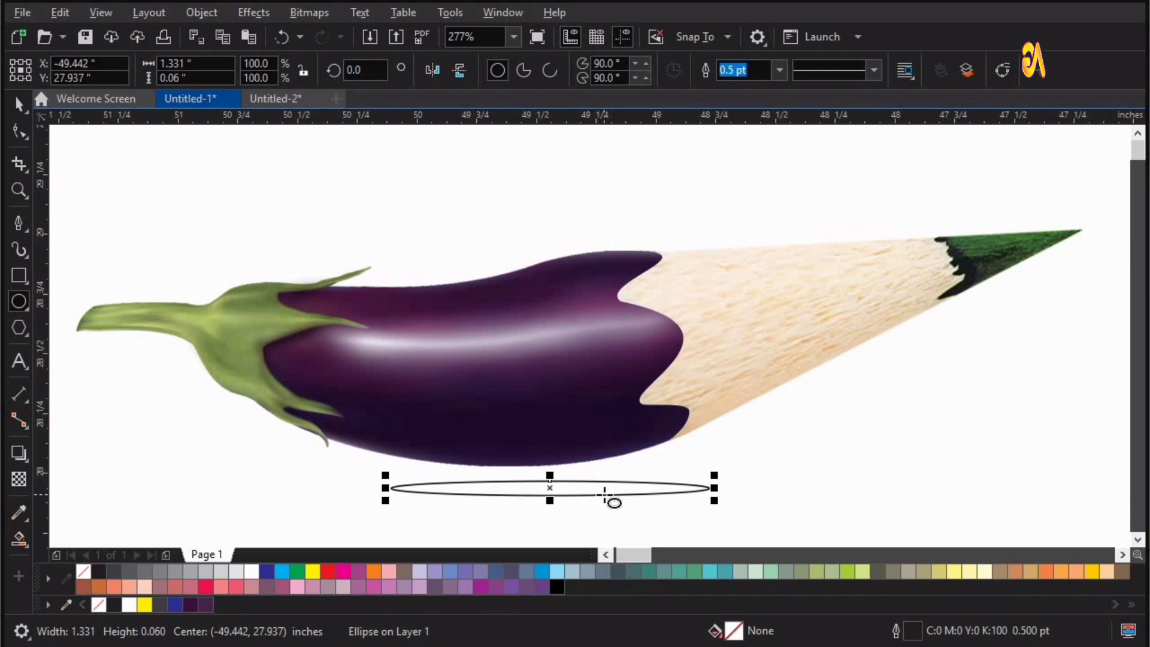
key(Delete)
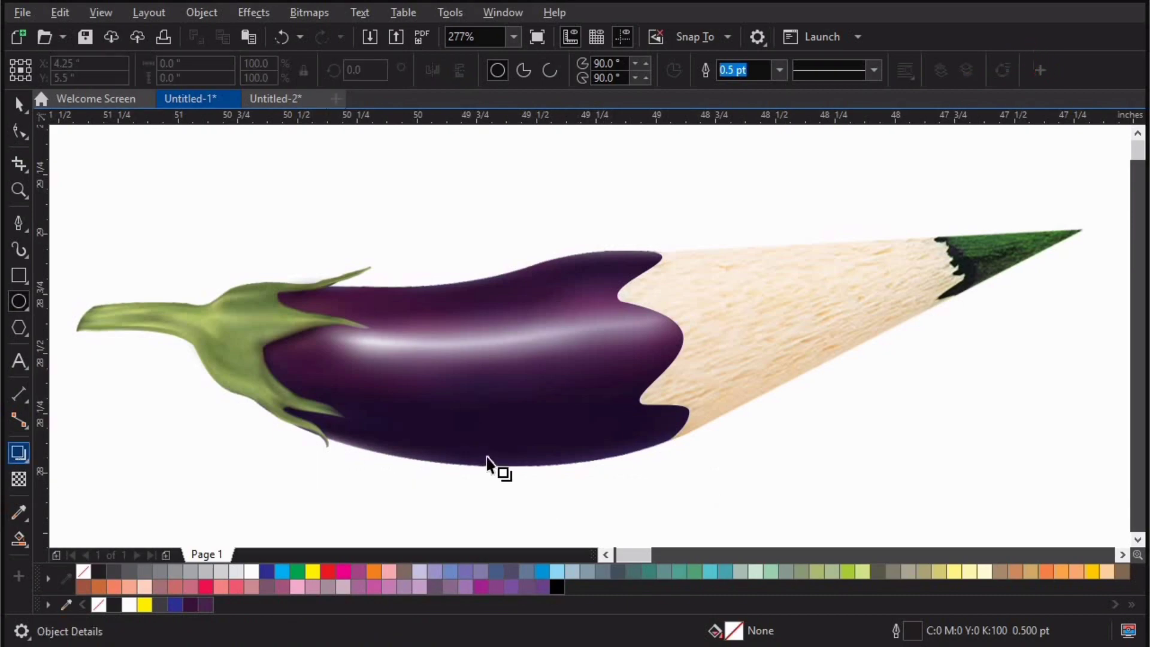
Add a flat perspective drop shadow on the ground beneath the eggplant image.
click(515, 461)
key(space)
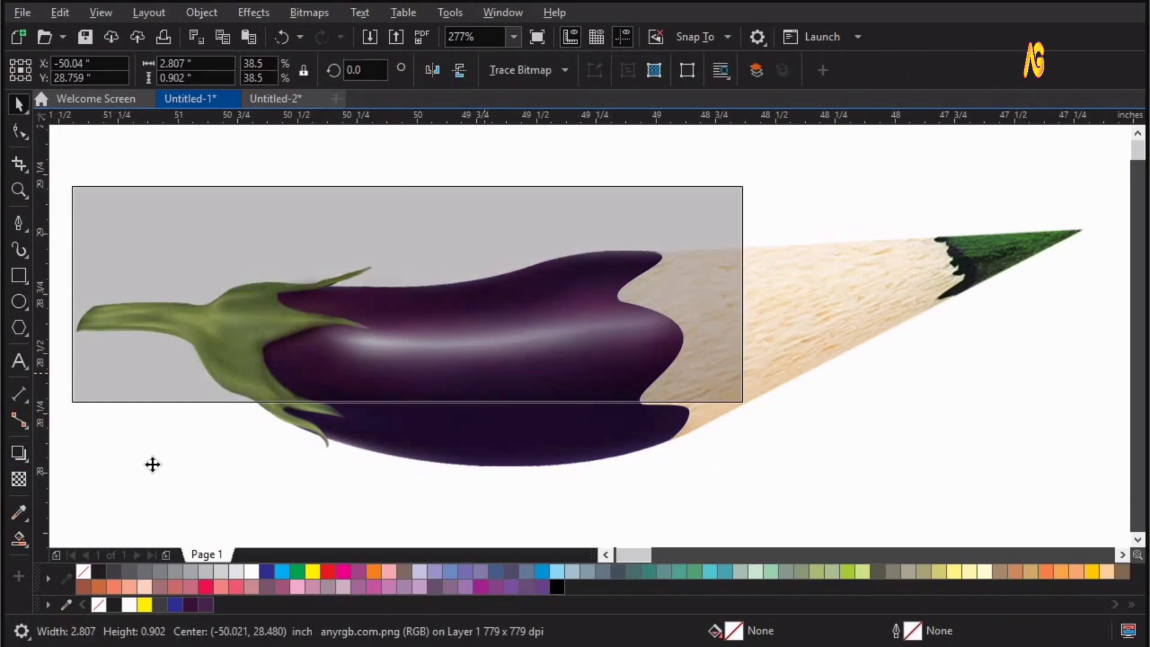
key(space)
drag(512, 466, 519, 476)
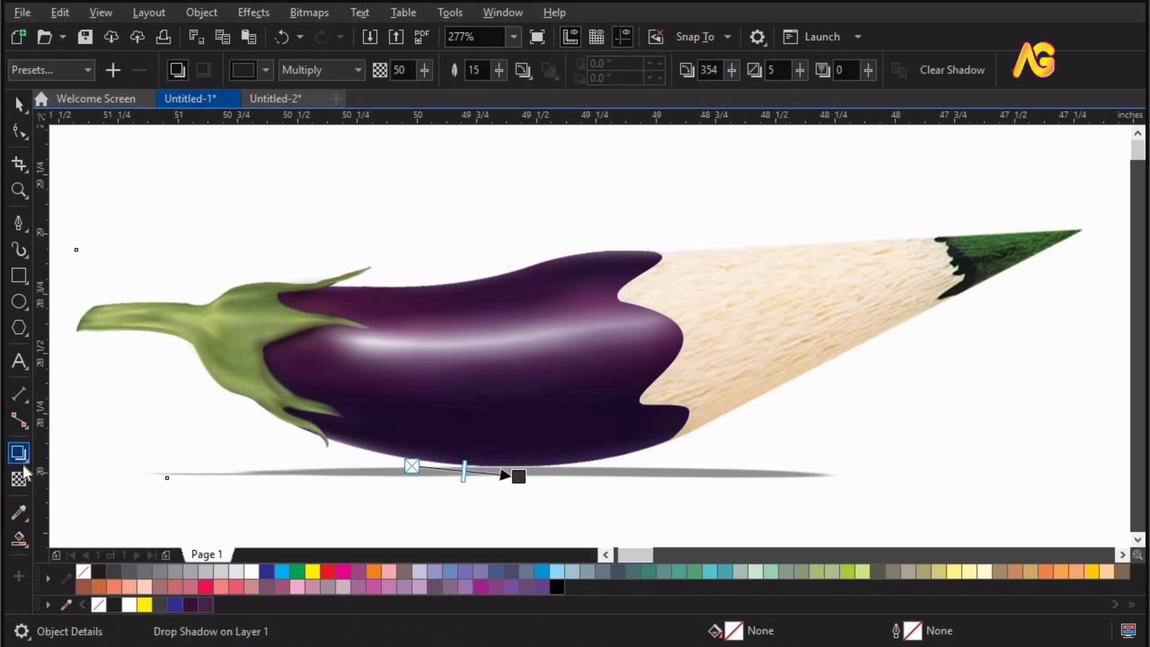
Break the drop shadow apart from the eggplant and flatten it to about 0.057 inch high.
key(space)
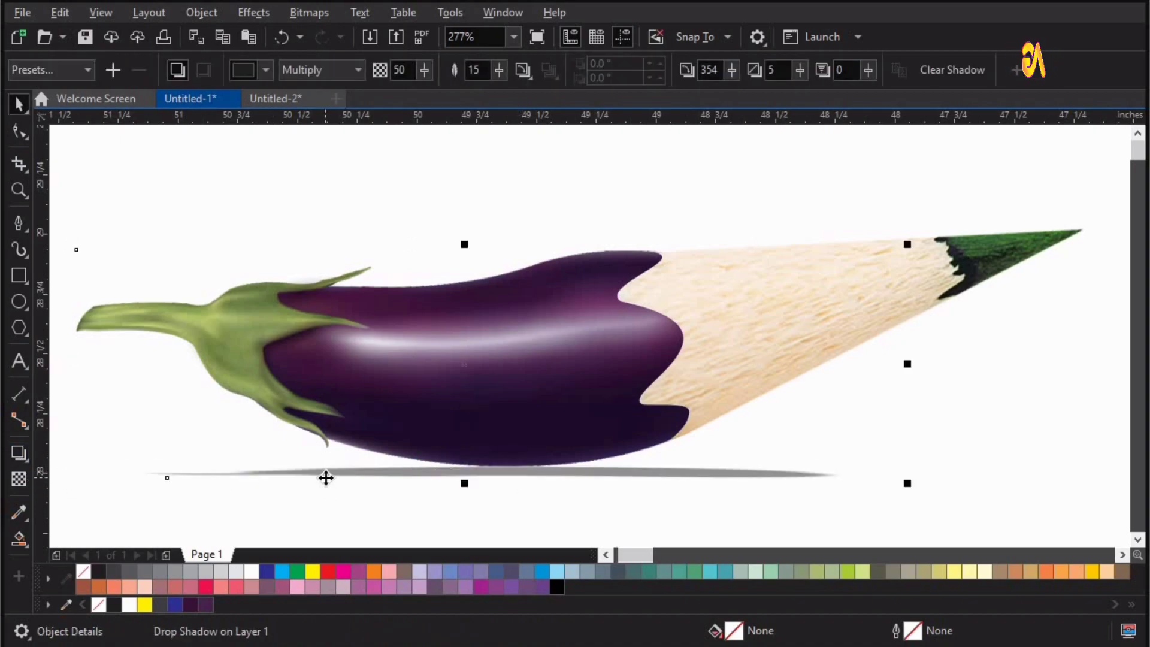
key(ctrl+k)
drag(963, 346, 81, 571)
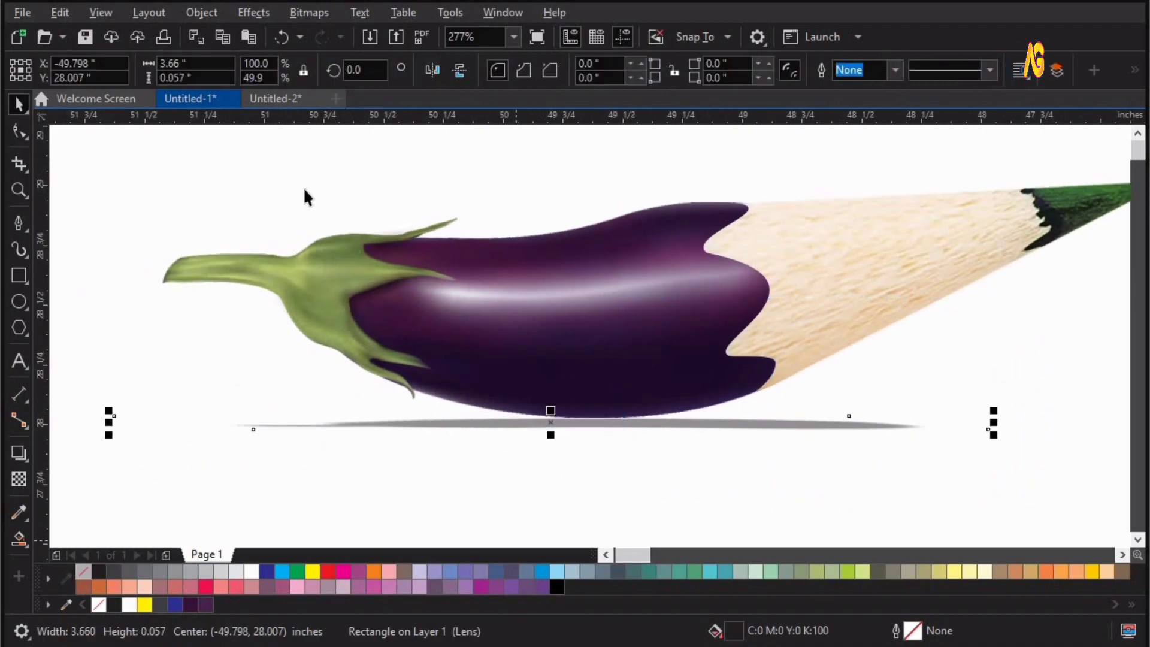
Apply an elliptical fountain transparency to the shadow and resize it to about 2.538 by 0.092 inches under the eggplant's belly.
click(18, 480)
click(69, 74)
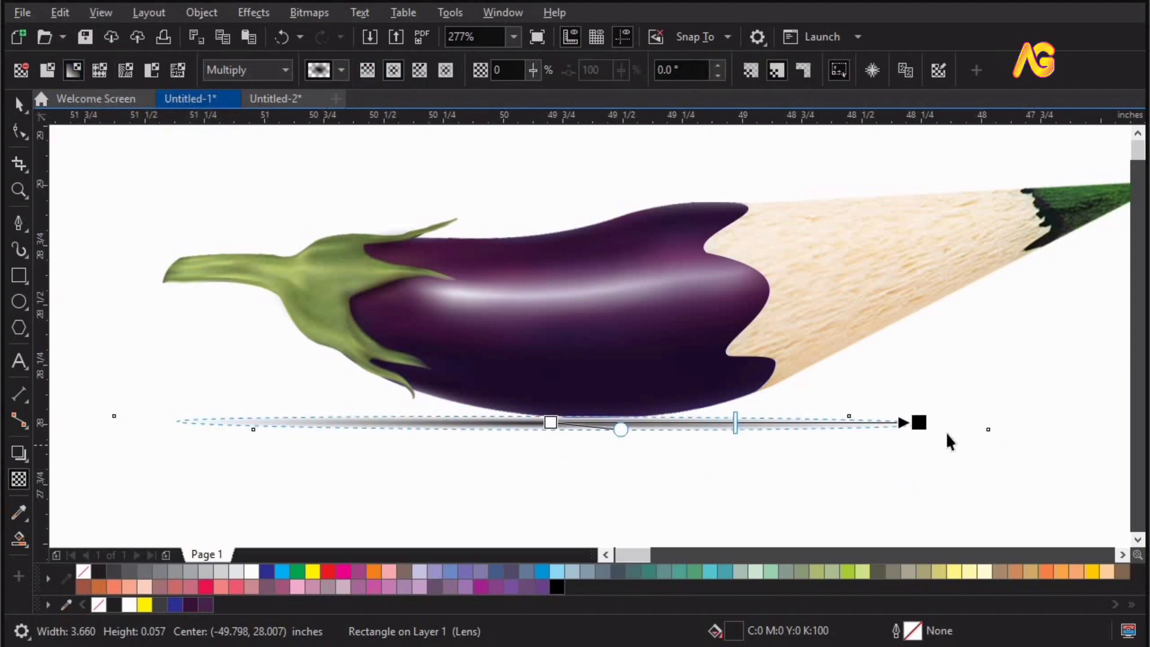
key(space)
drag(994, 427, 773, 454)
drag(574, 423, 599, 424)
click(599, 423)
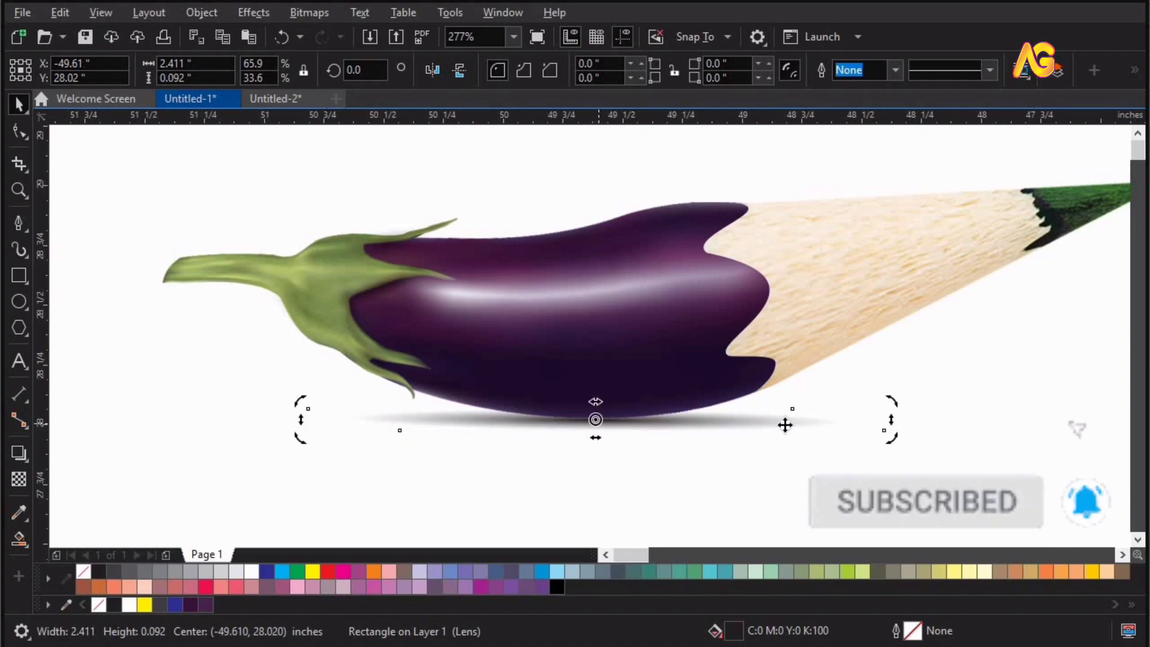
click(875, 426)
click(896, 421)
click(896, 423)
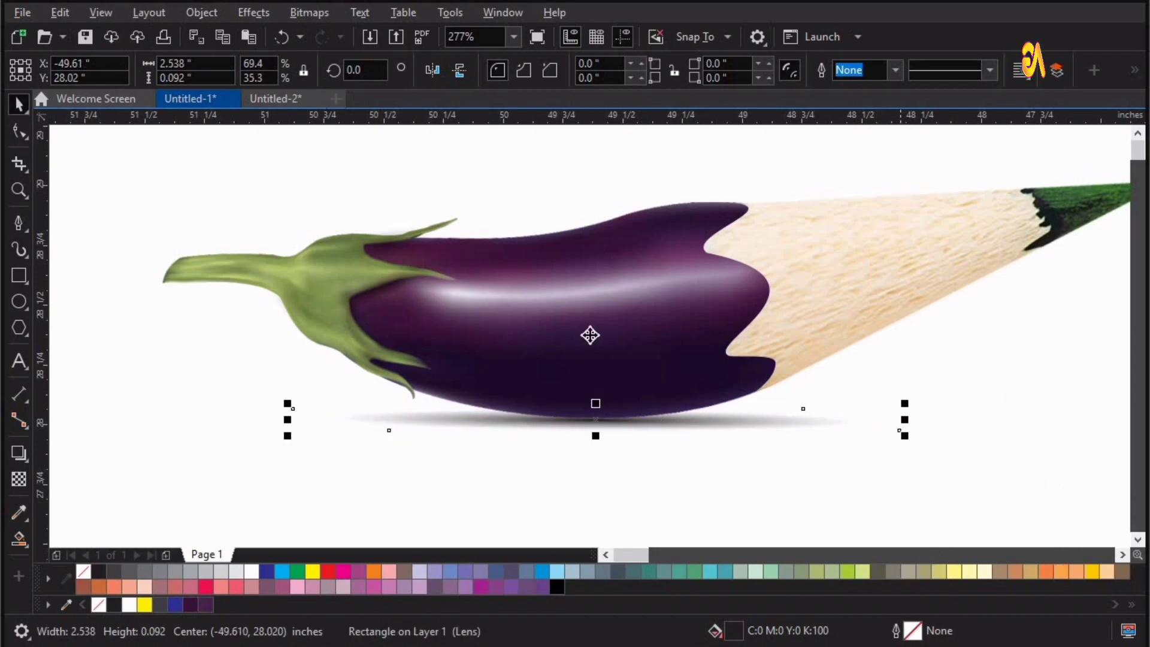
Try moving the eggplant together with its shadow, undo the move, and deselect both.
shift+click(590, 336)
drag(687, 429, 616, 477)
key(ctrl+z)
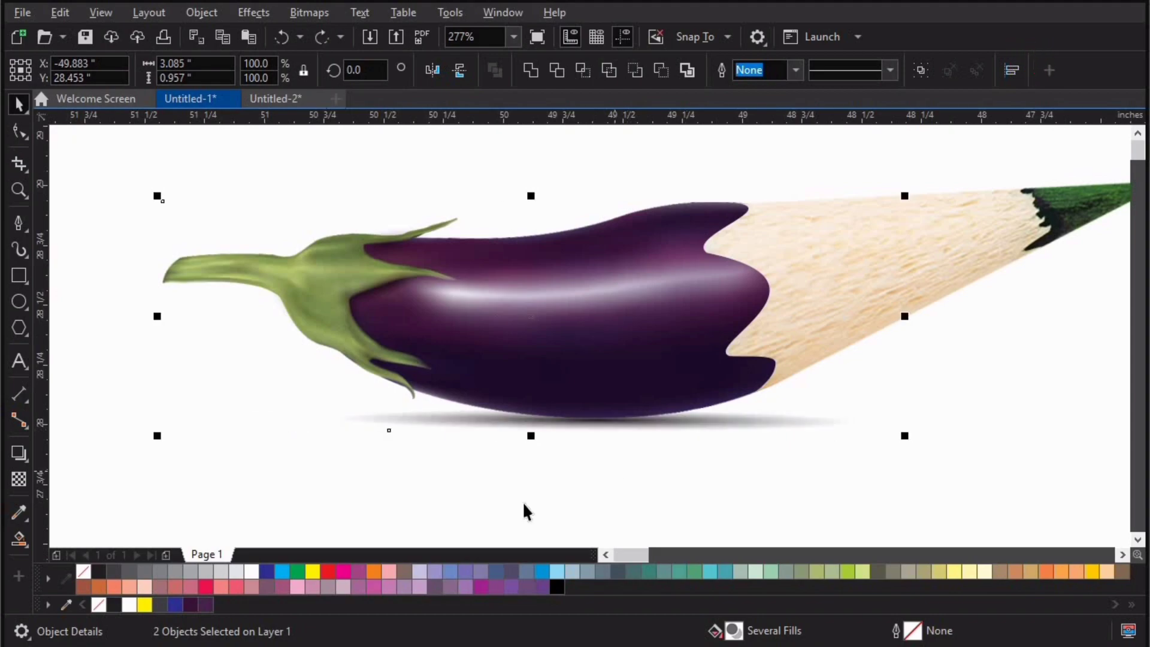
click(523, 502)
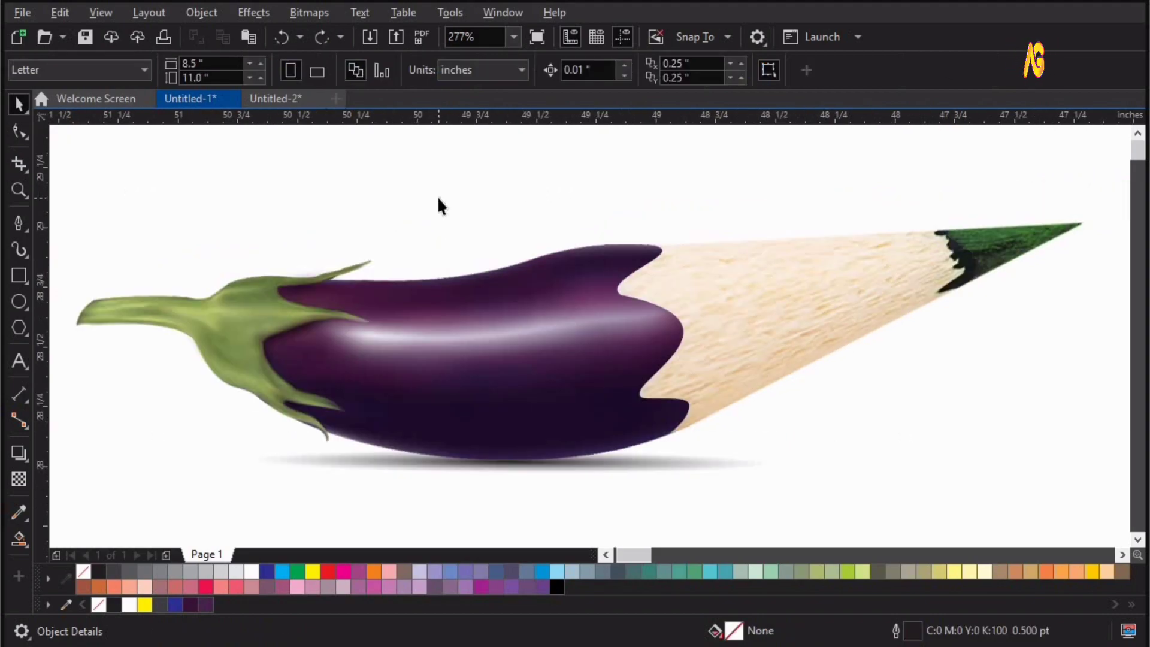